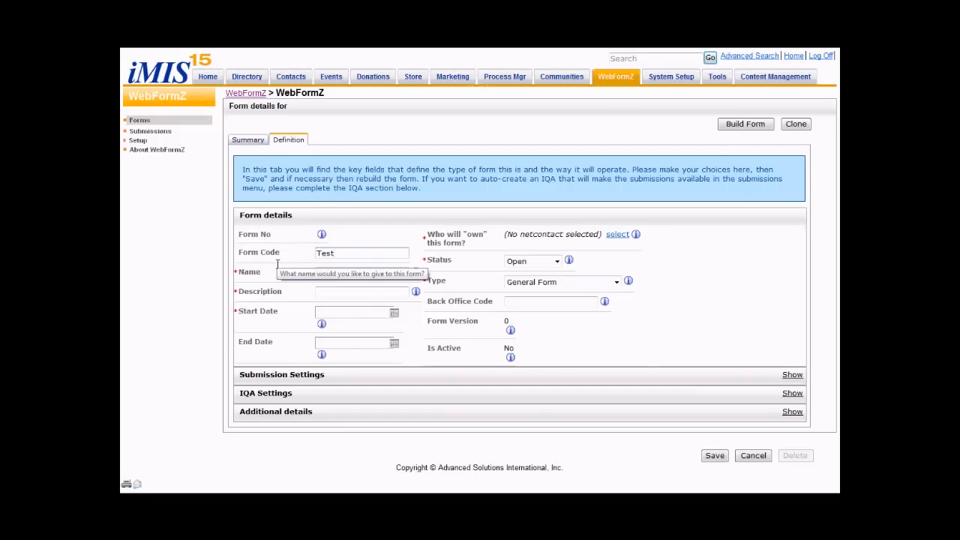
- Enter the form code Test002, the name Thy777 and the description "Sample WebForm presented in demo movie"
click(334, 273)
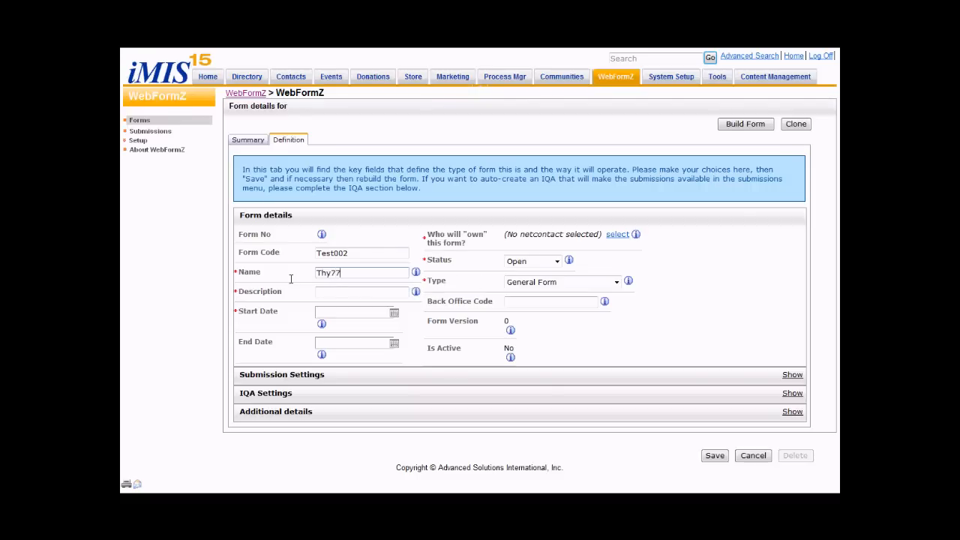
click(341, 294)
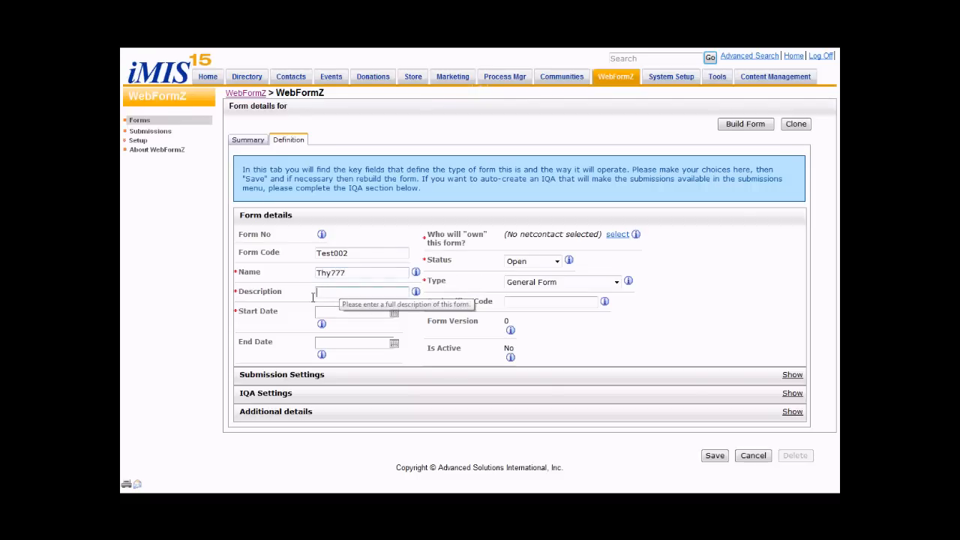
text(Sample WebForm)
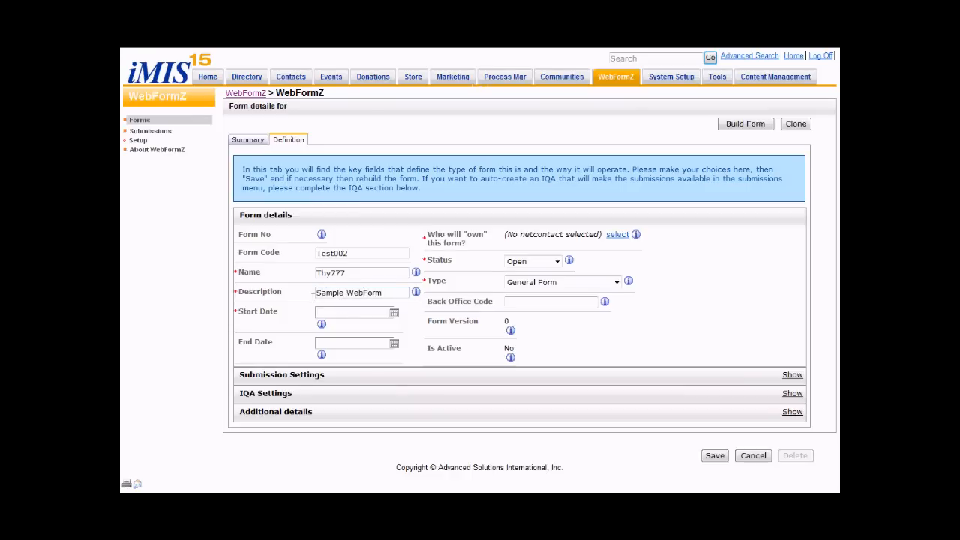
text( presented in)
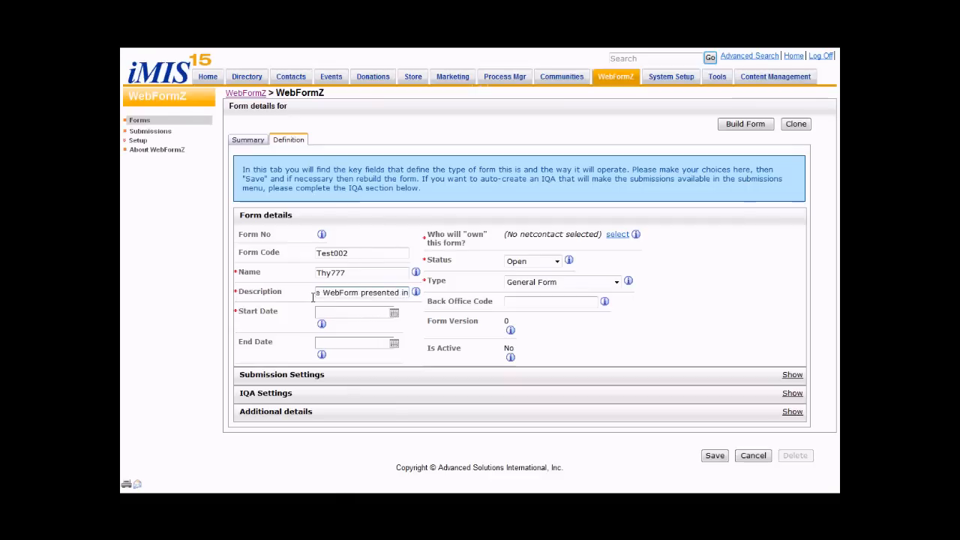
text( demo movie)
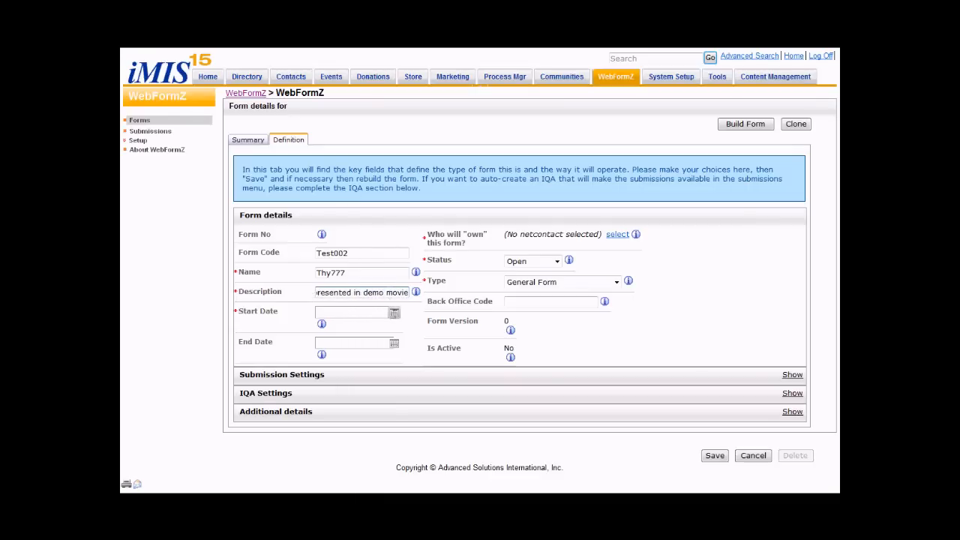
- Set the start date to 02/01/2012 and assign the Prodigy Makers International contact, looked up by contact ID, as the form's owner
click(393, 312)
click(325, 367)
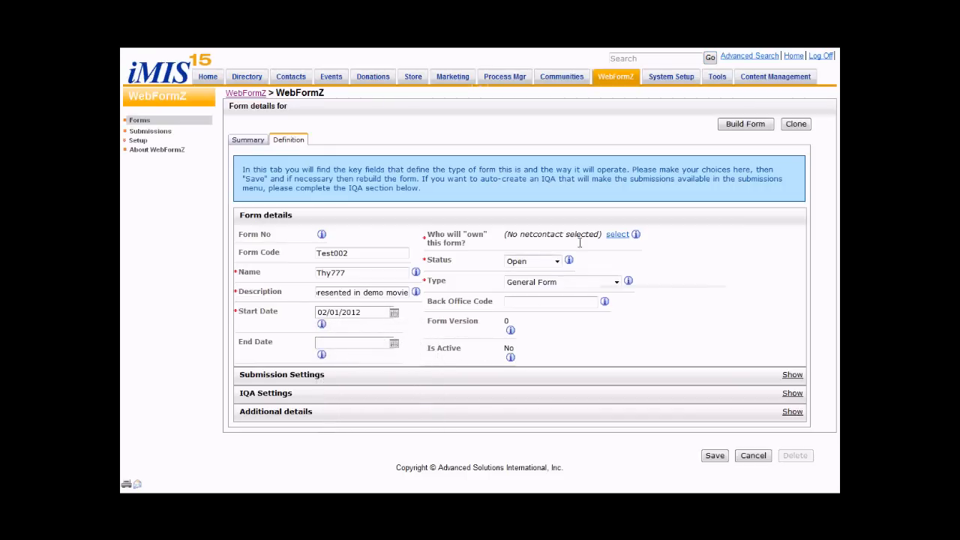
click(615, 236)
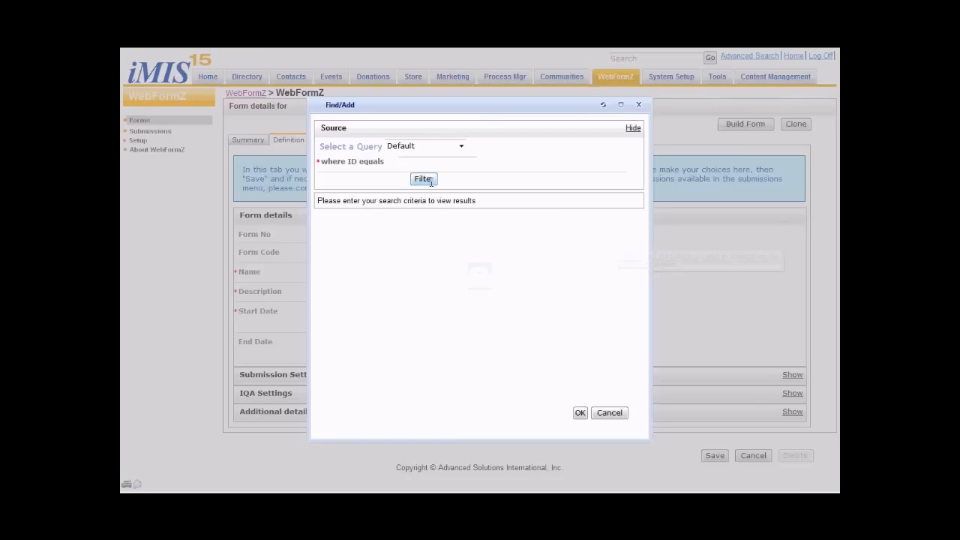
text(101)
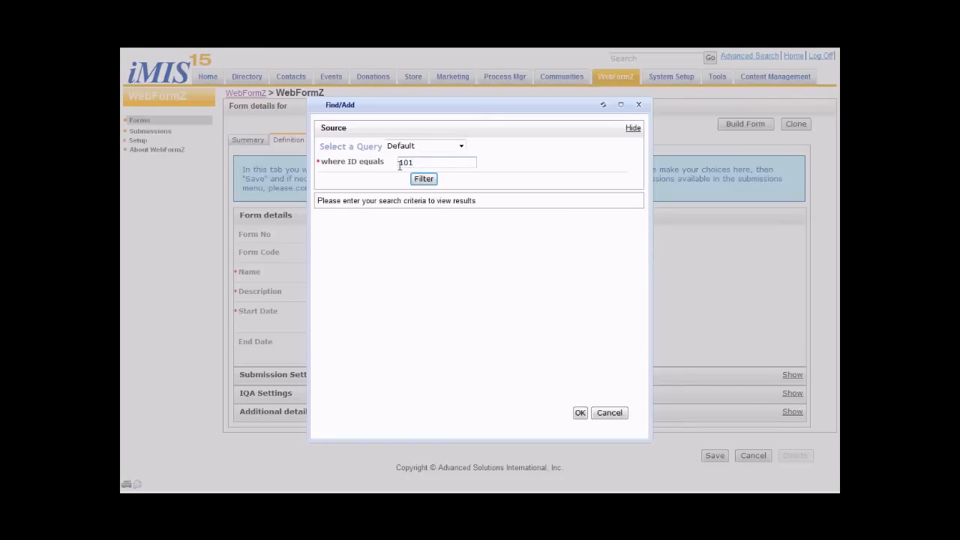
click(424, 179)
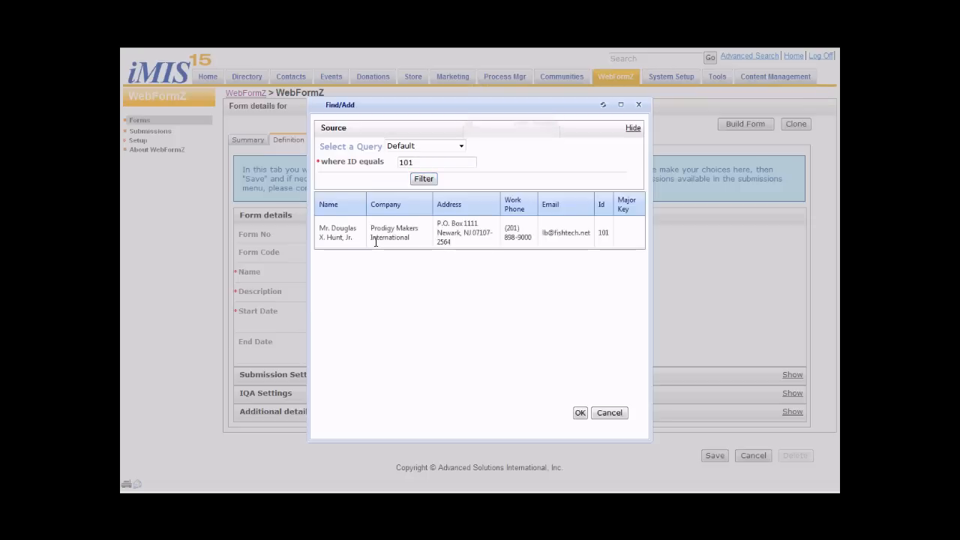
click(364, 227)
click(580, 413)
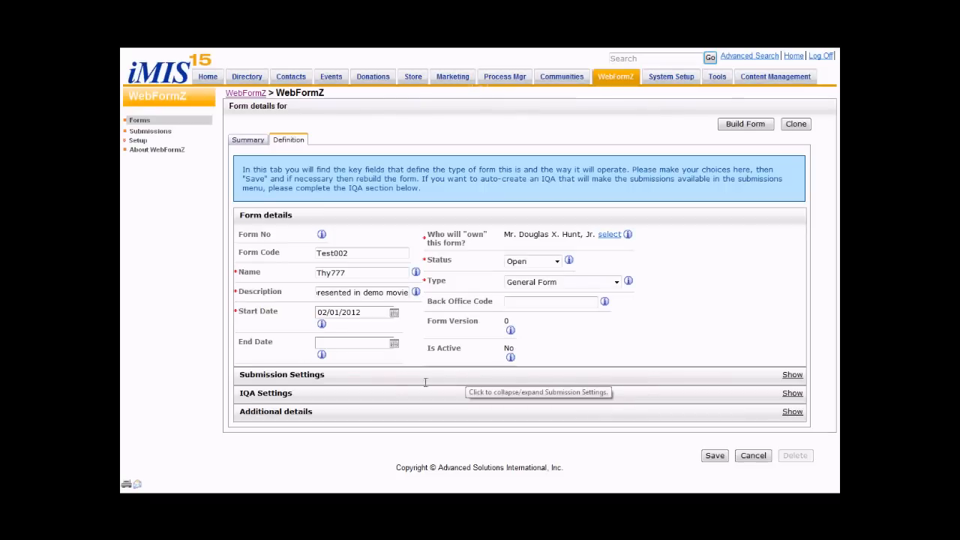
- In the submission settings, allow multiple submissions with the number pattern CODE/YEAR/#######, and save the form
click(264, 411)
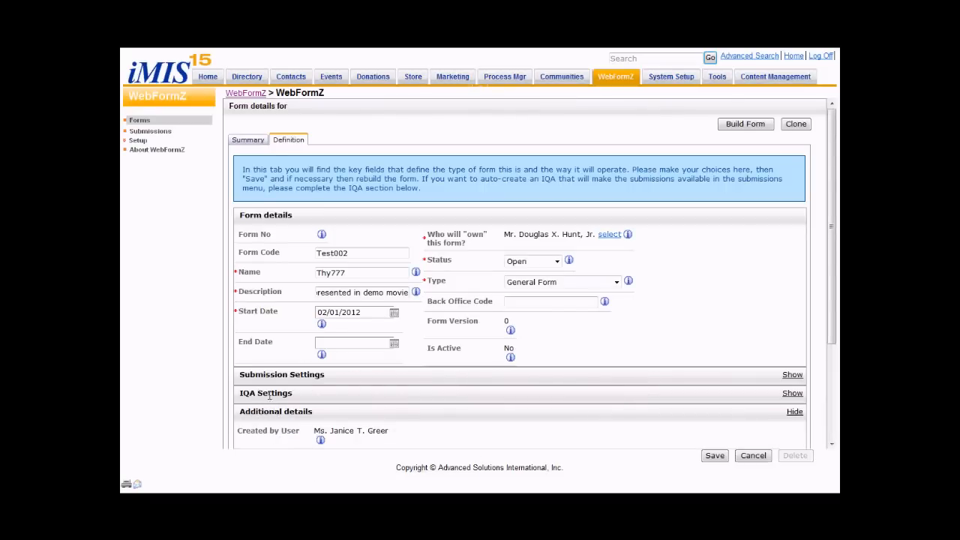
click(270, 393)
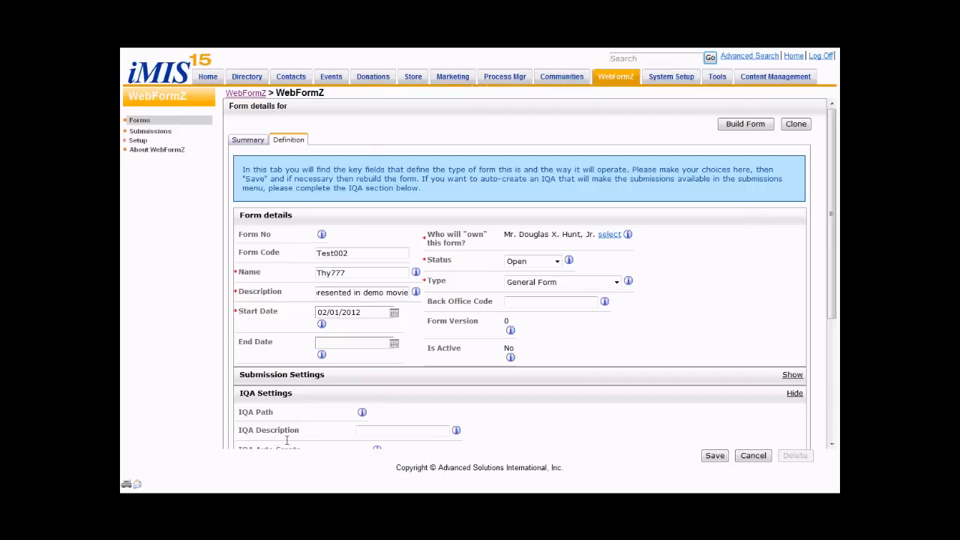
click(383, 431)
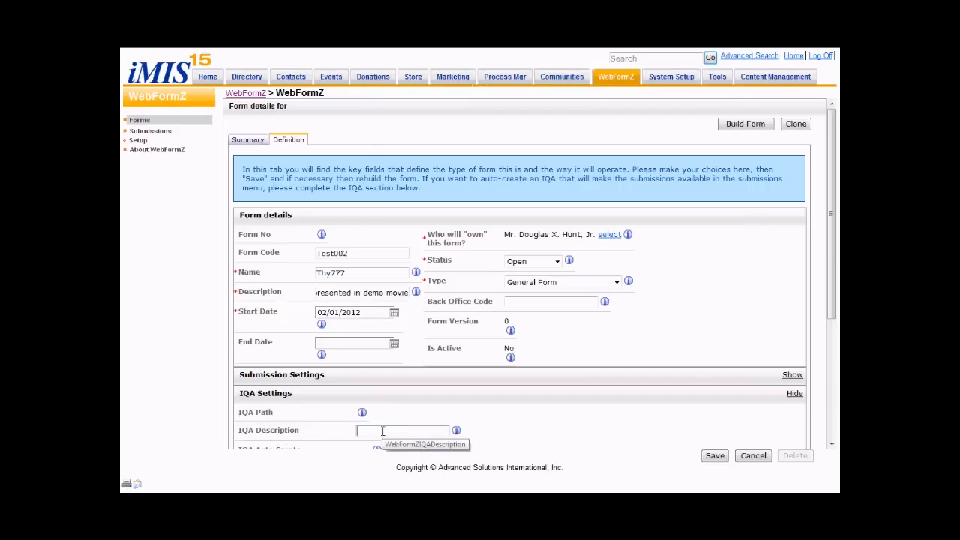
click(270, 375)
click(323, 396)
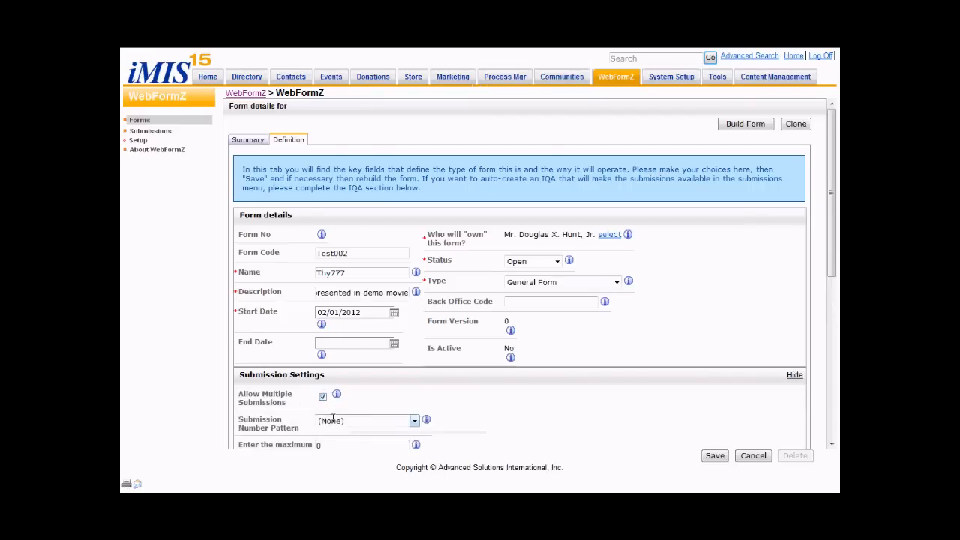
click(361, 421)
click(338, 440)
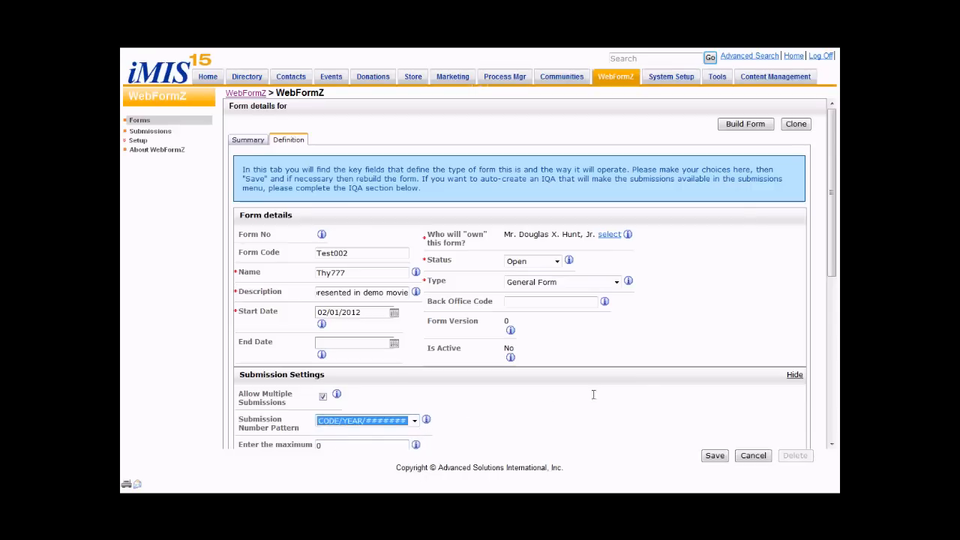
click(715, 455)
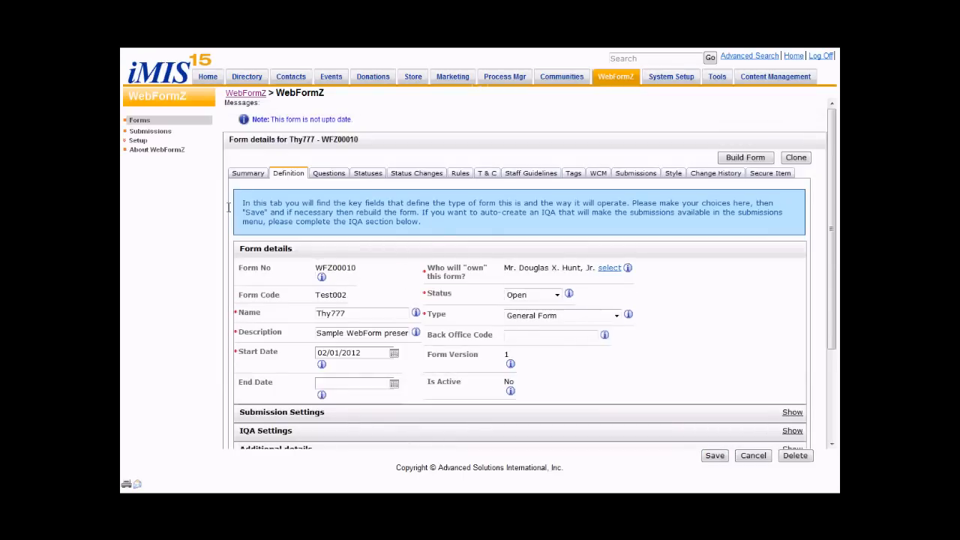
- Add a question of type Section to the form, described as "Basic Details Section", and save it ready for another question
click(328, 173)
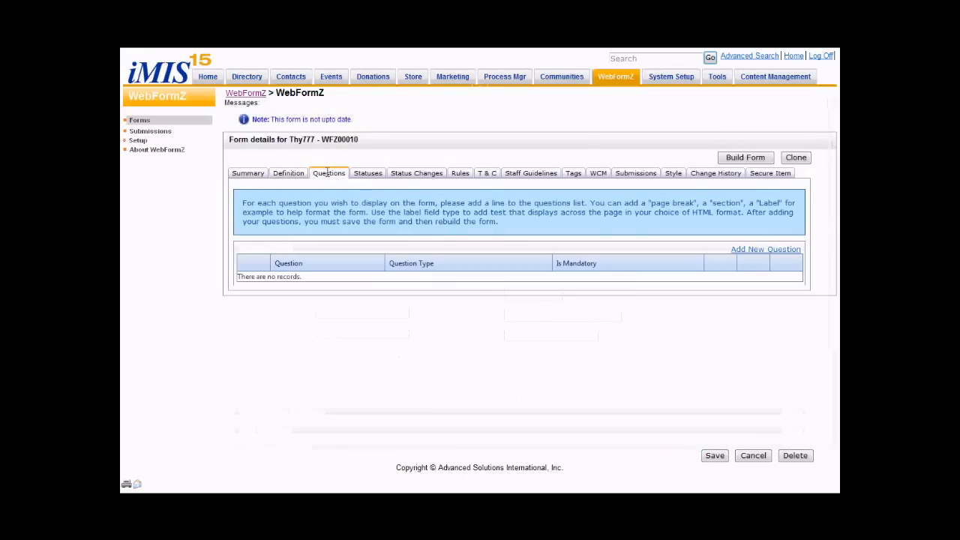
click(779, 249)
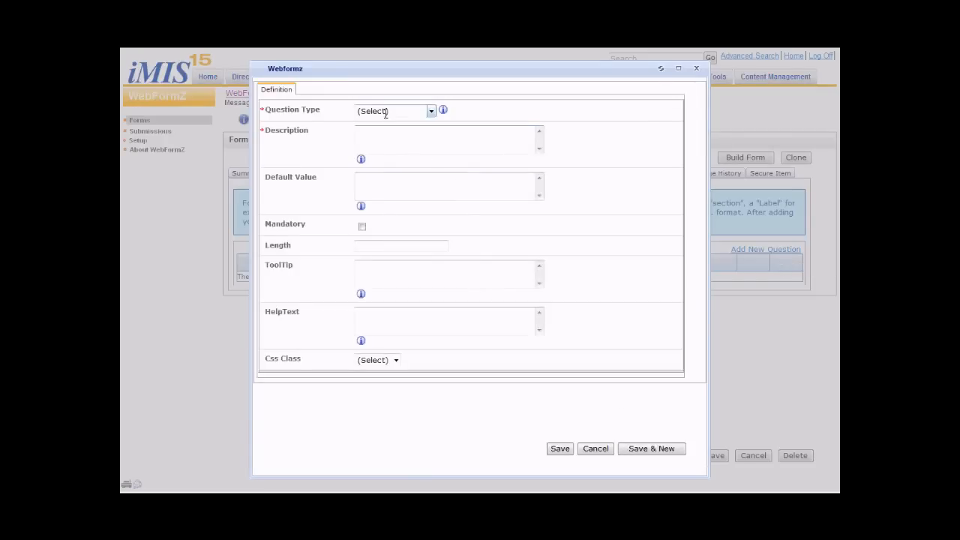
click(385, 111)
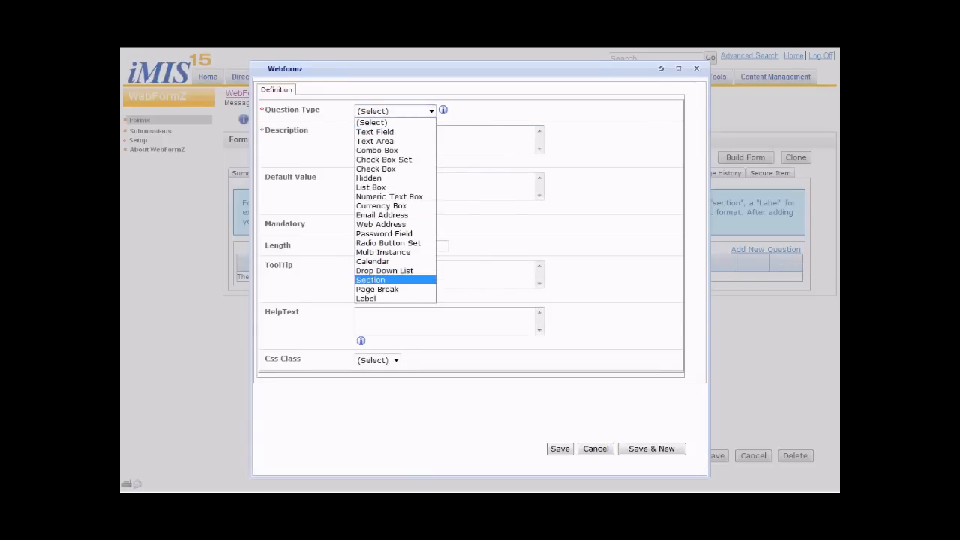
click(380, 243)
drag(417, 131, 320, 129)
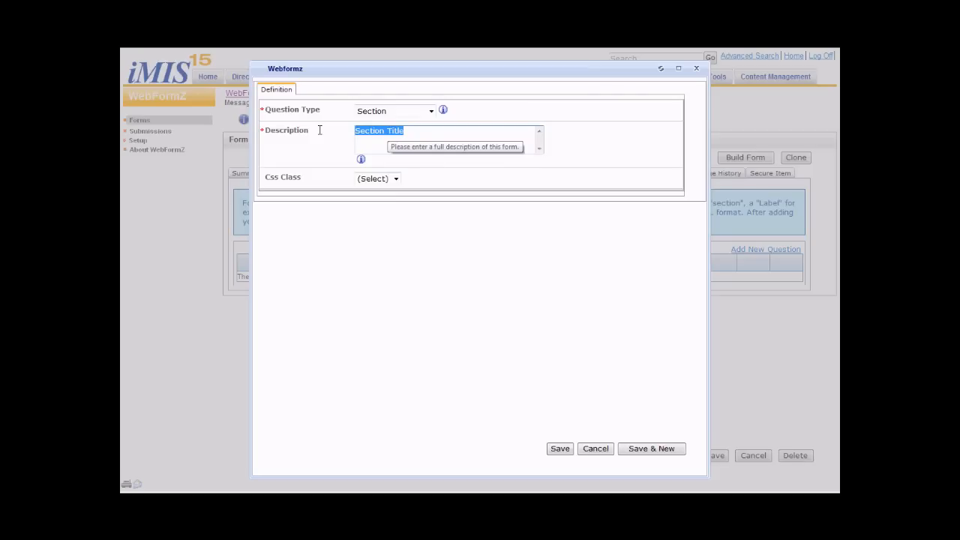
text(bbAS)
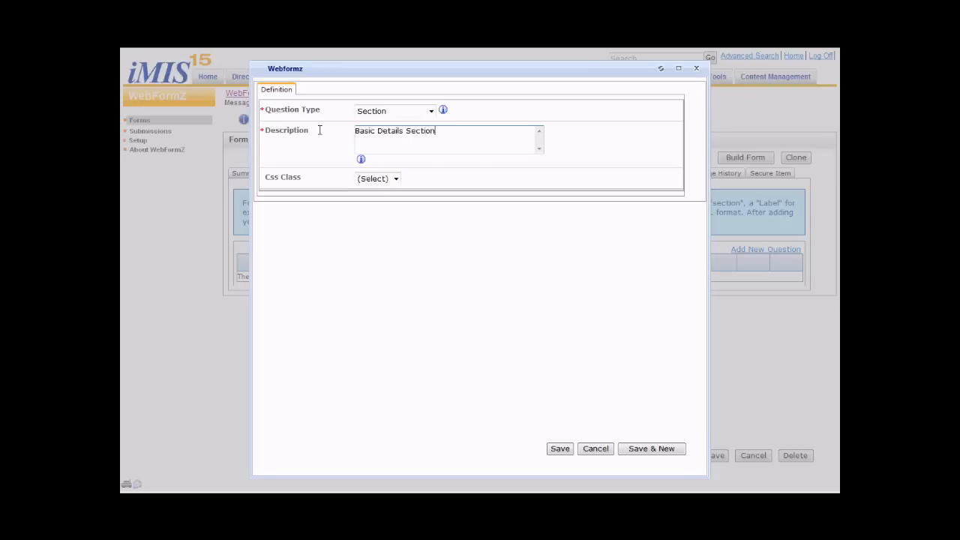
click(651, 449)
- Add a Text Field question described as "First name" and save it ready for another question
click(402, 113)
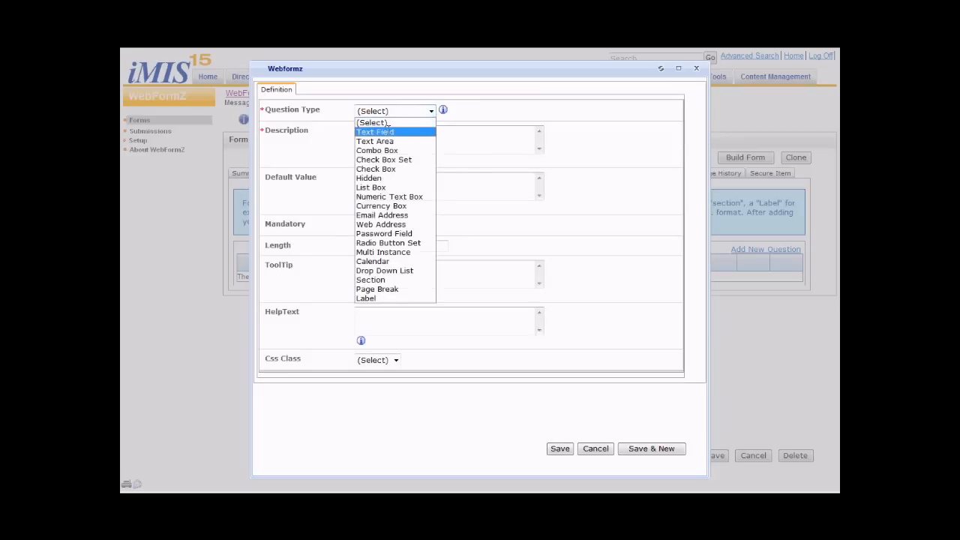
click(388, 131)
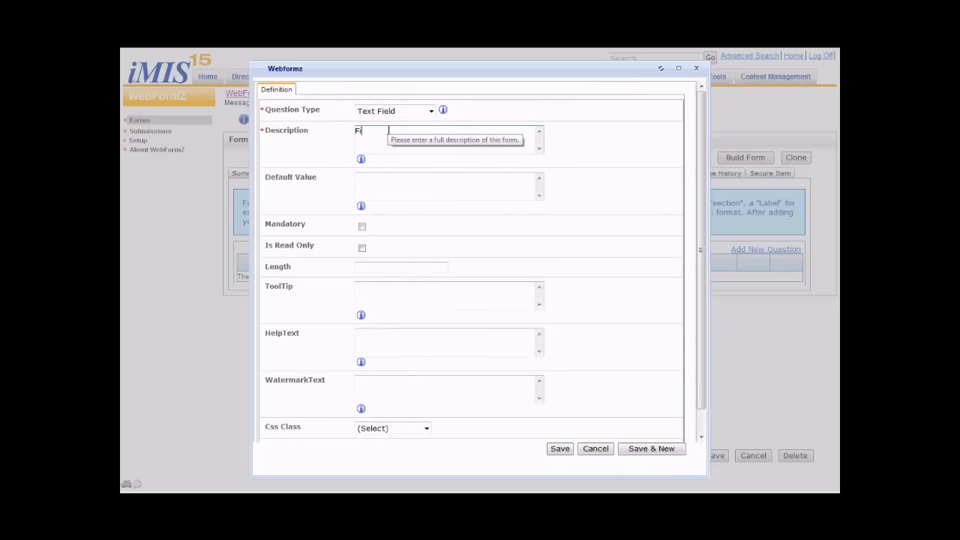
text(First name)
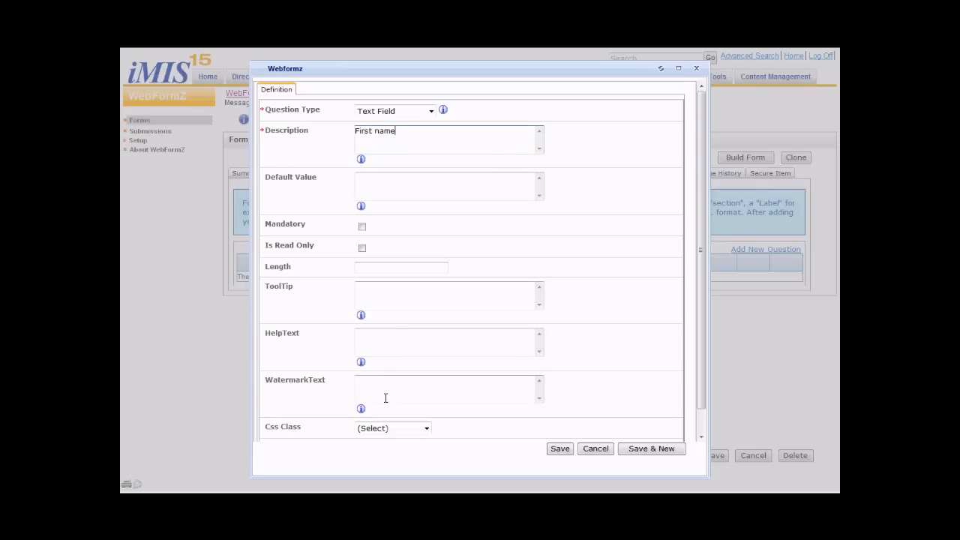
click(652, 449)
- Add a Text Field question described as "Last Name" with the CSS class TextField90, and save it ready for another question
click(394, 111)
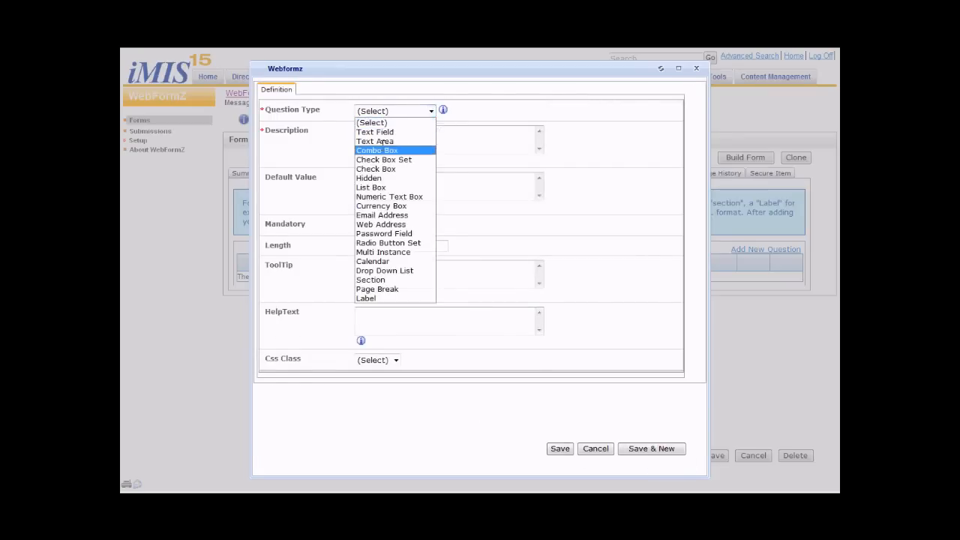
click(384, 132)
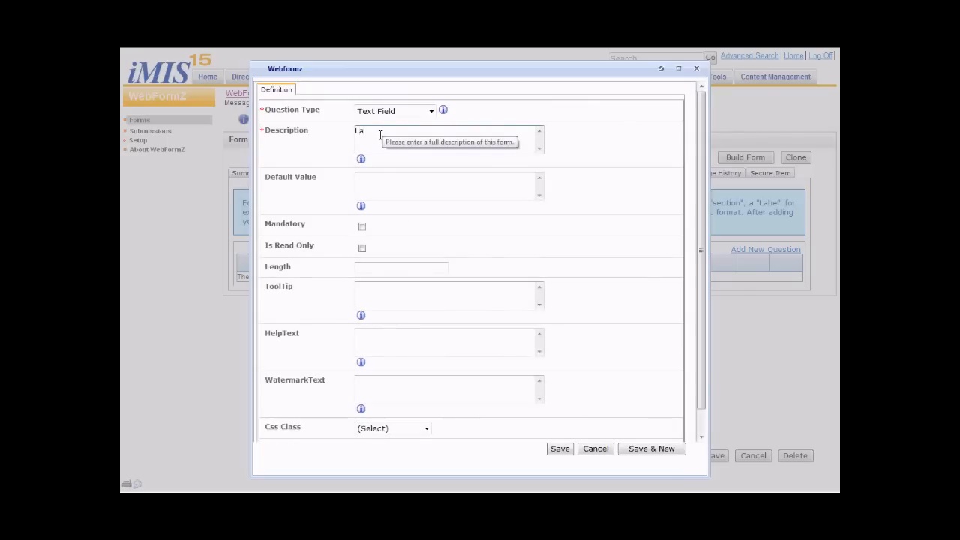
text(Last Name)
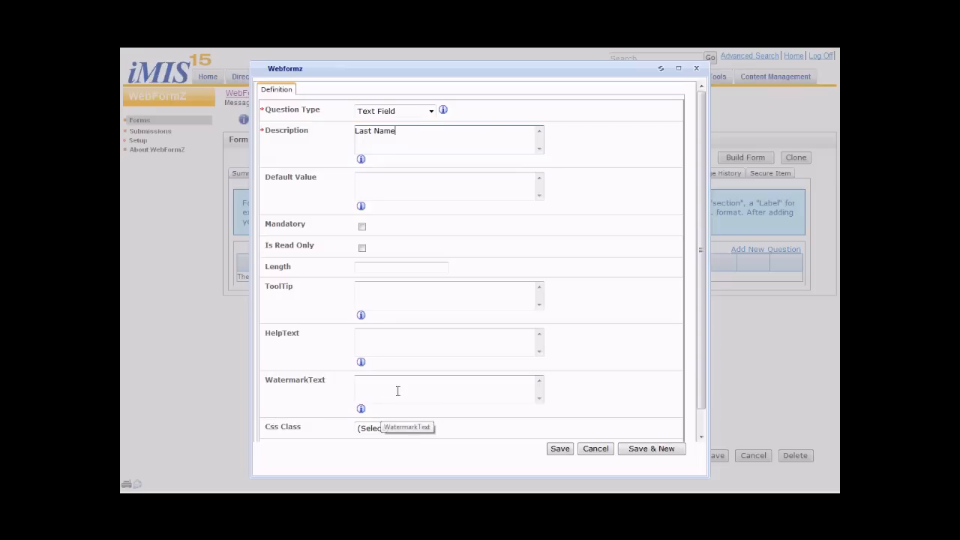
scroll(387, 395, down, 1)
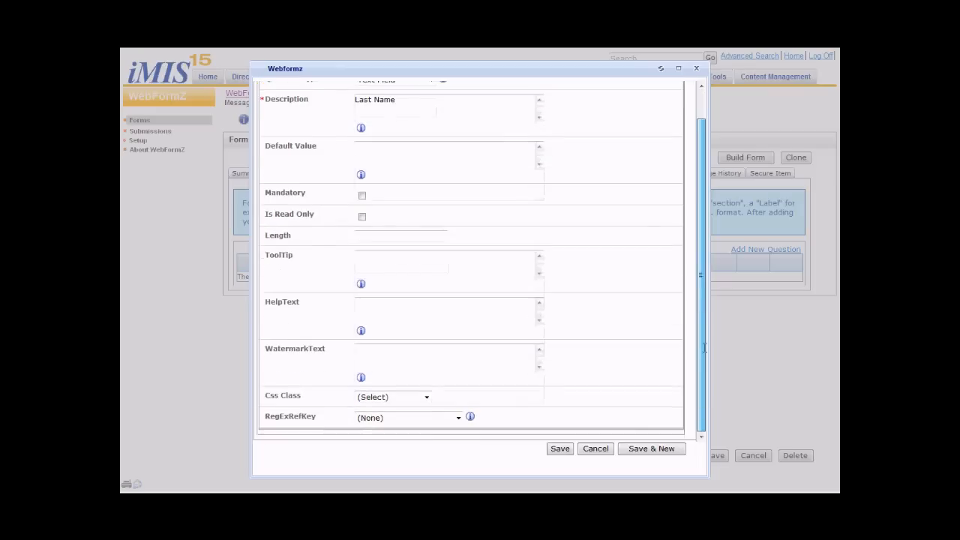
click(405, 393)
click(402, 385)
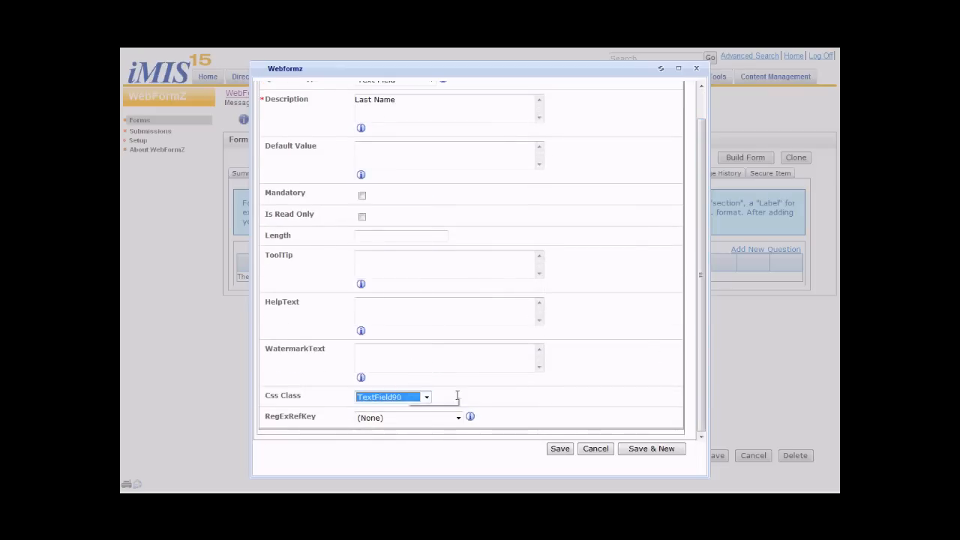
click(627, 448)
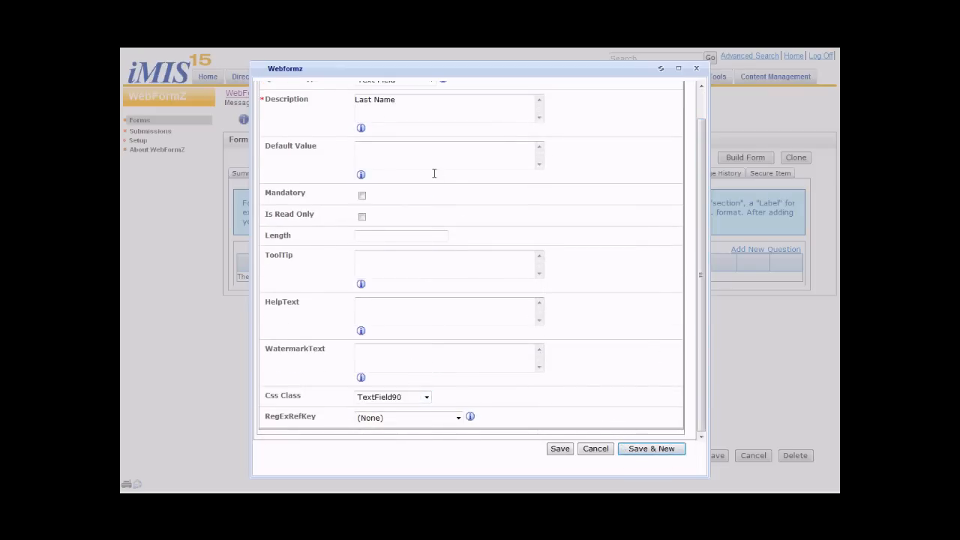
- Add a Check Box question described as "Click to say yes" and save it ready for another question
click(407, 110)
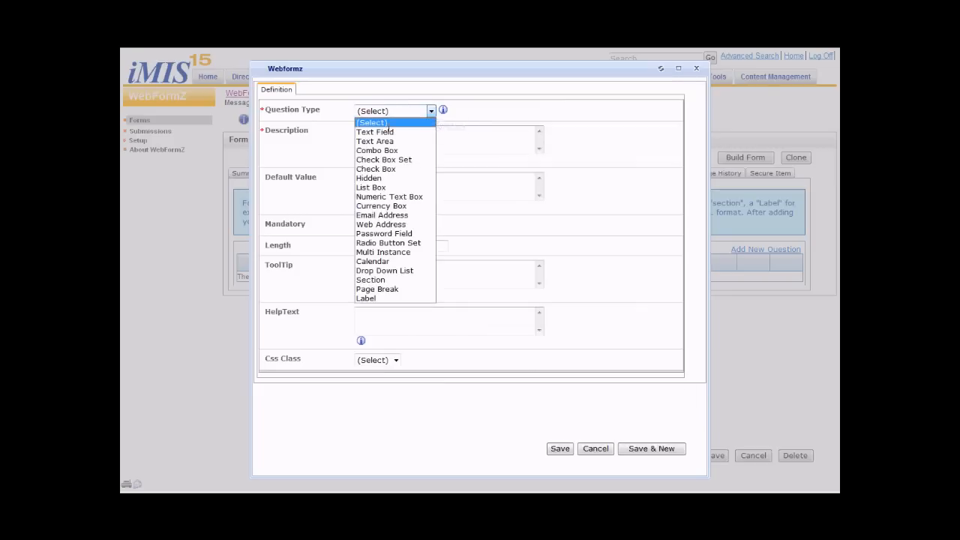
click(375, 169)
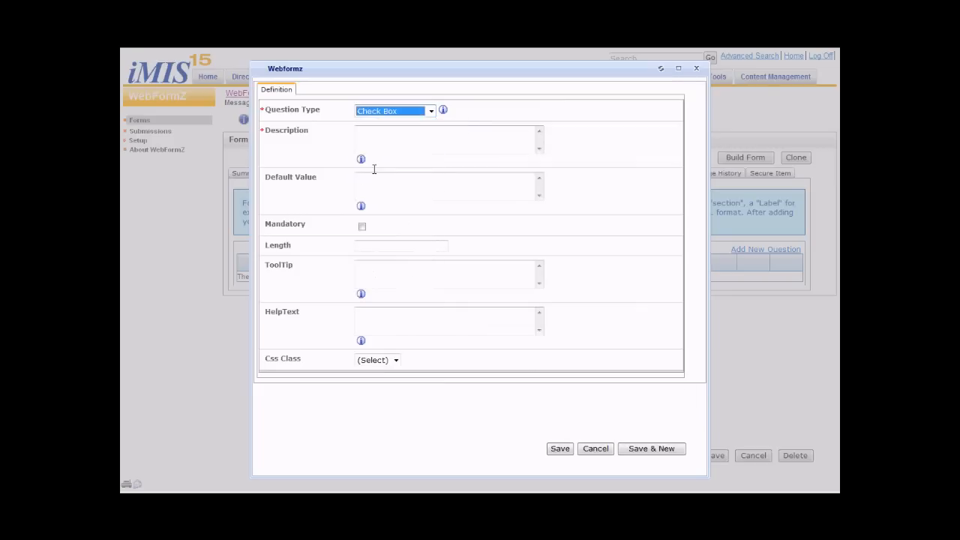
click(375, 138)
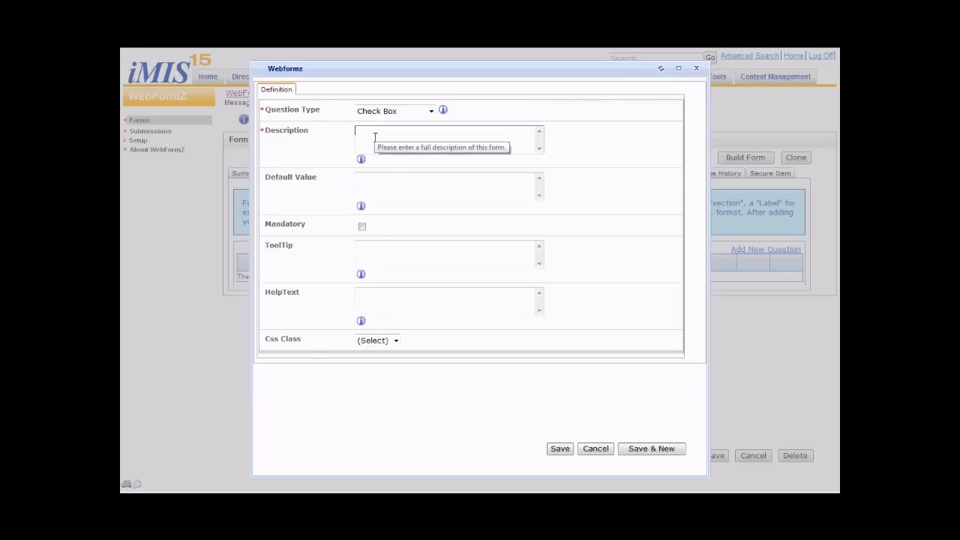
text(Click)
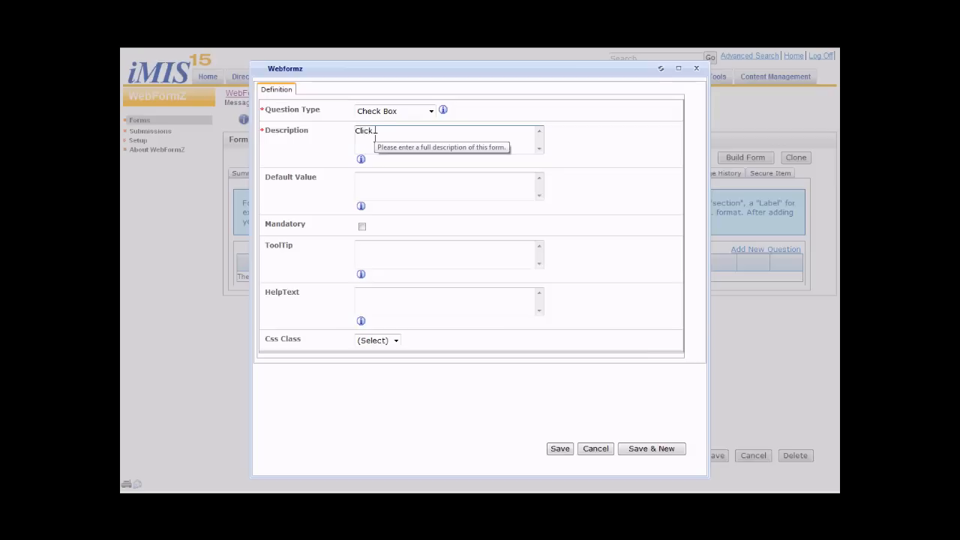
text( to say yee)
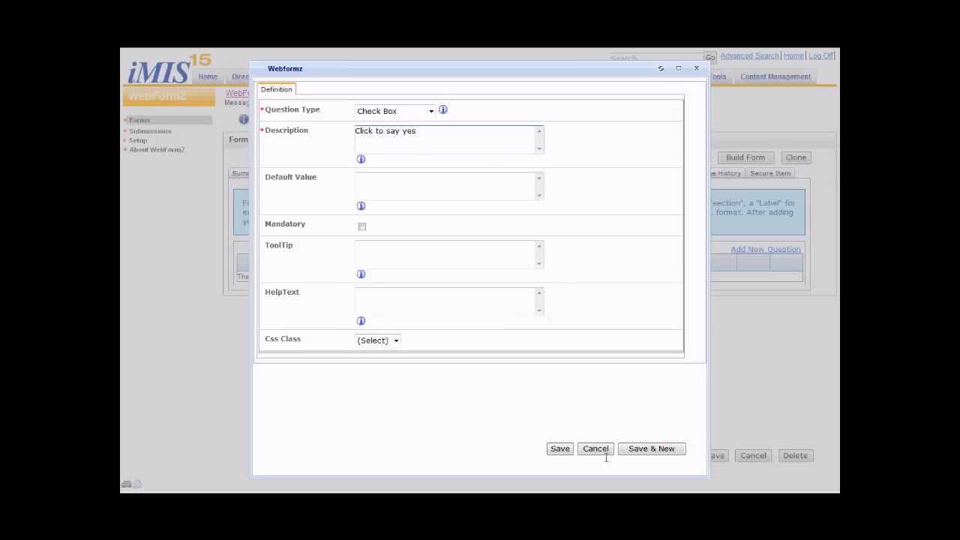
click(652, 449)
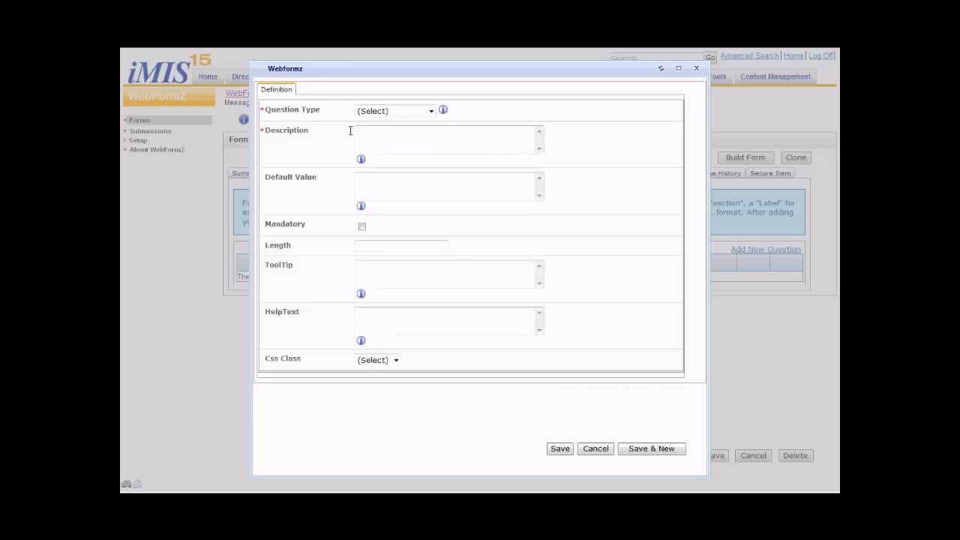
- Add a question of type Section described as "Main Details" and save it ready for another question
click(406, 113)
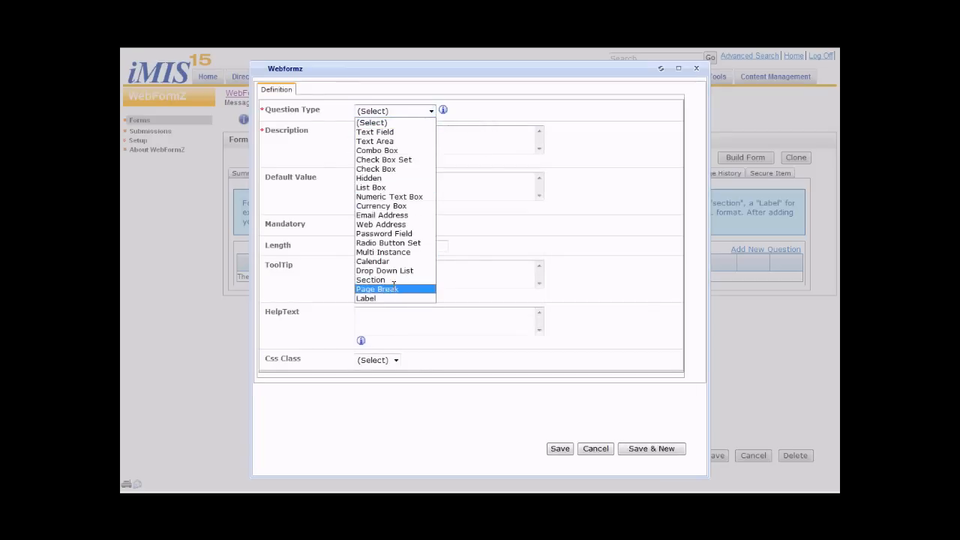
key(Return)
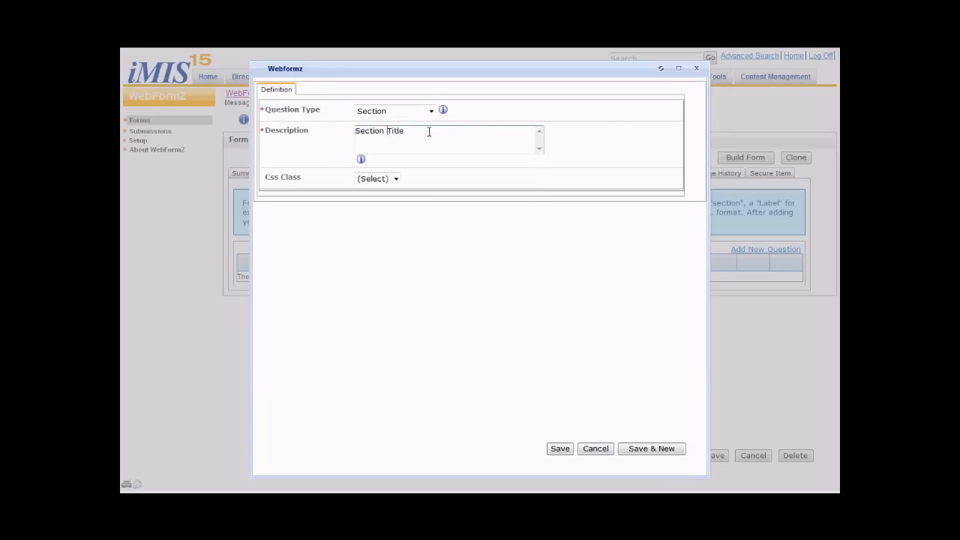
drag(429, 131, 331, 131)
text(Main Details)
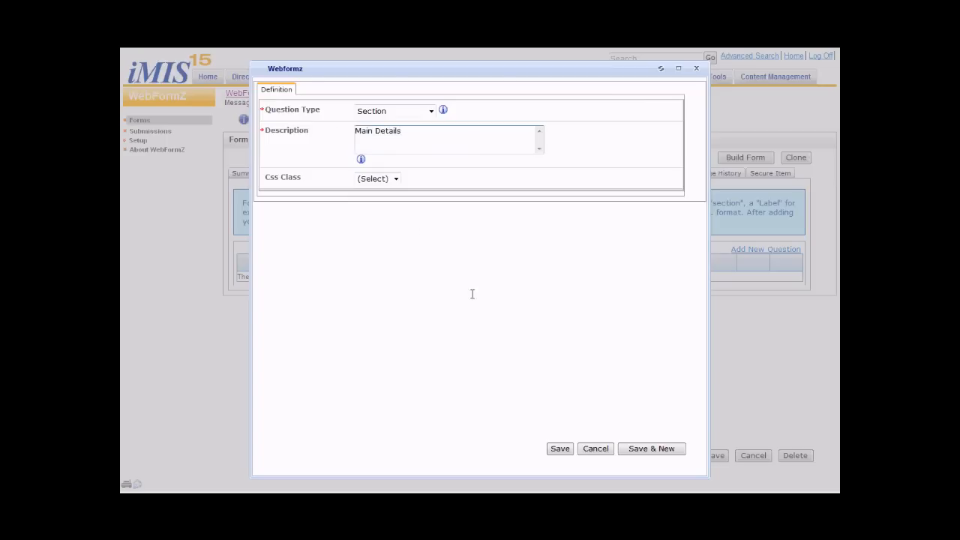
click(647, 449)
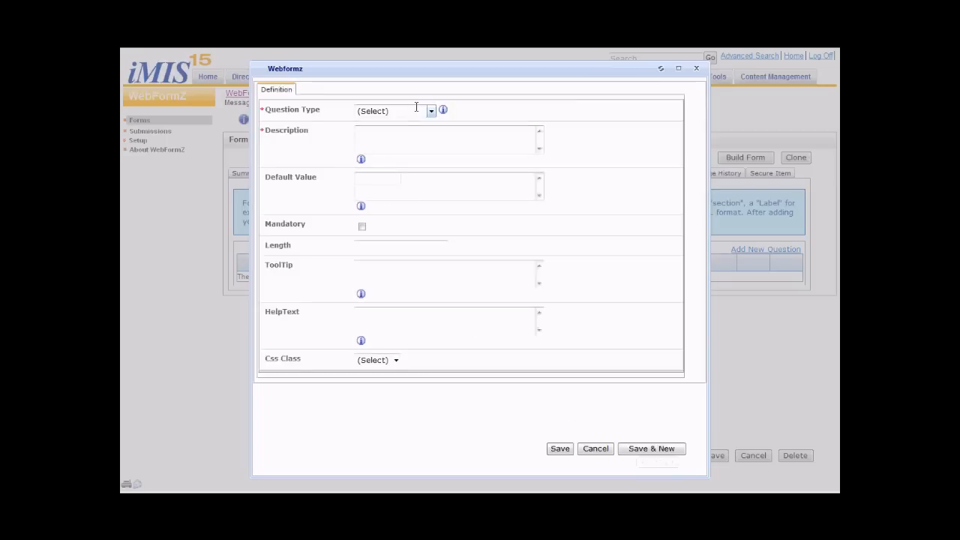
- Add a Text Area question described as "What Do you think?" with a length of 255, and save it ready for another question
click(418, 111)
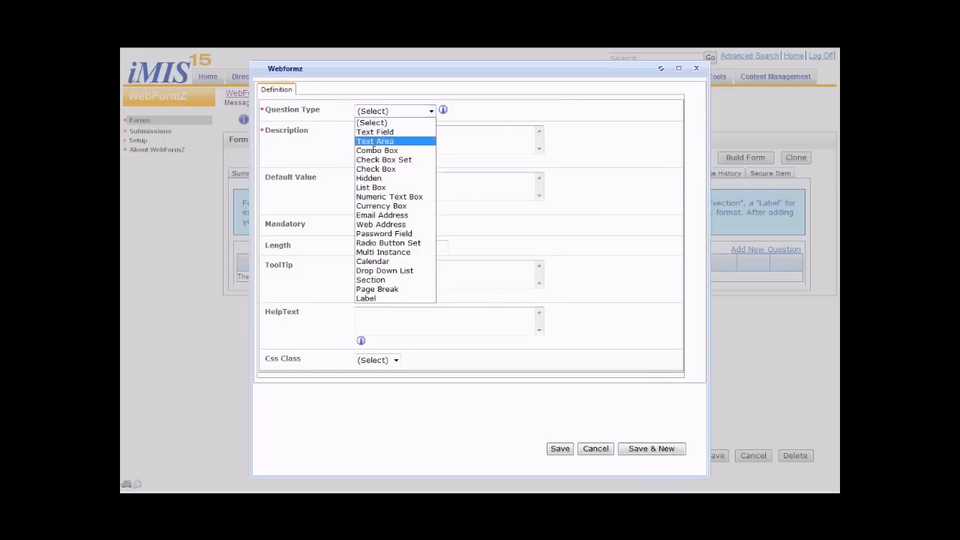
click(371, 140)
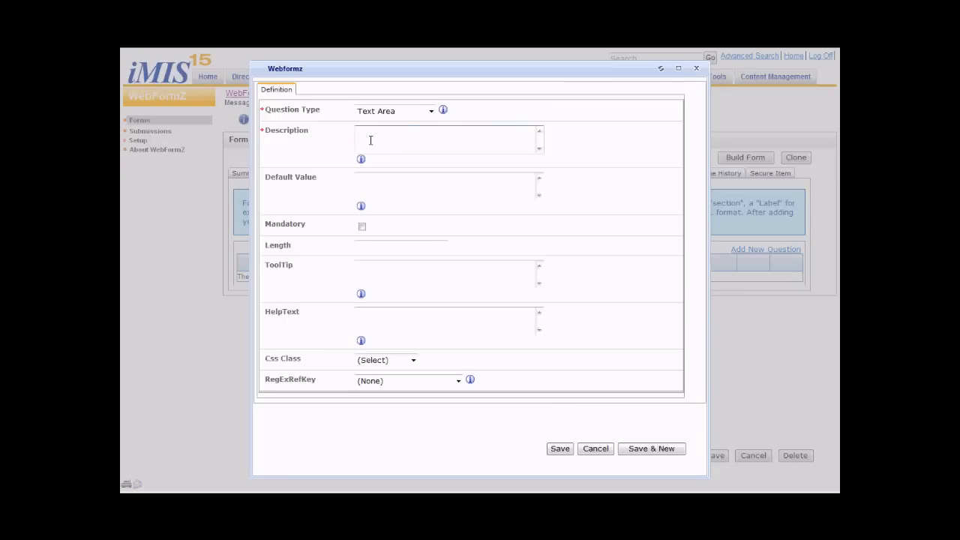
click(370, 140)
text(What)
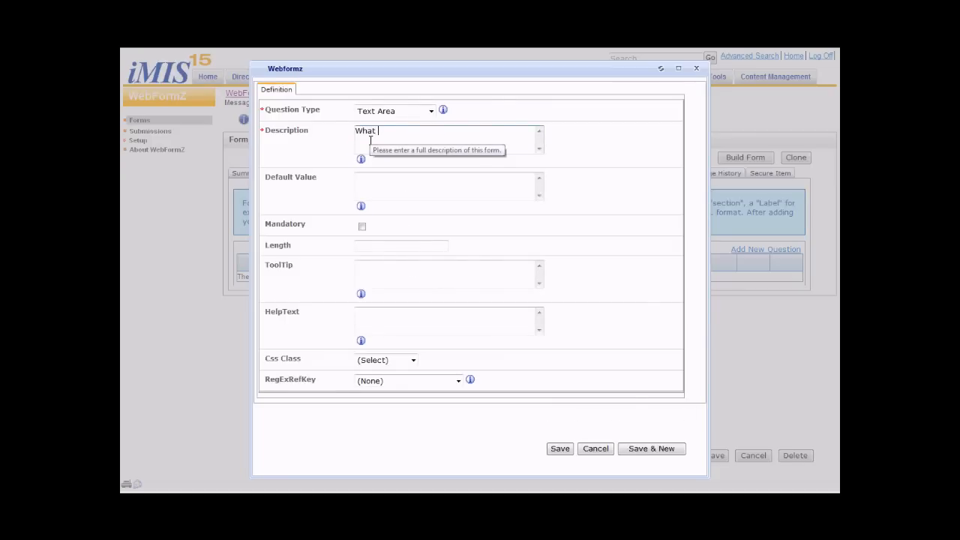
text( Do you think?)
click(367, 245)
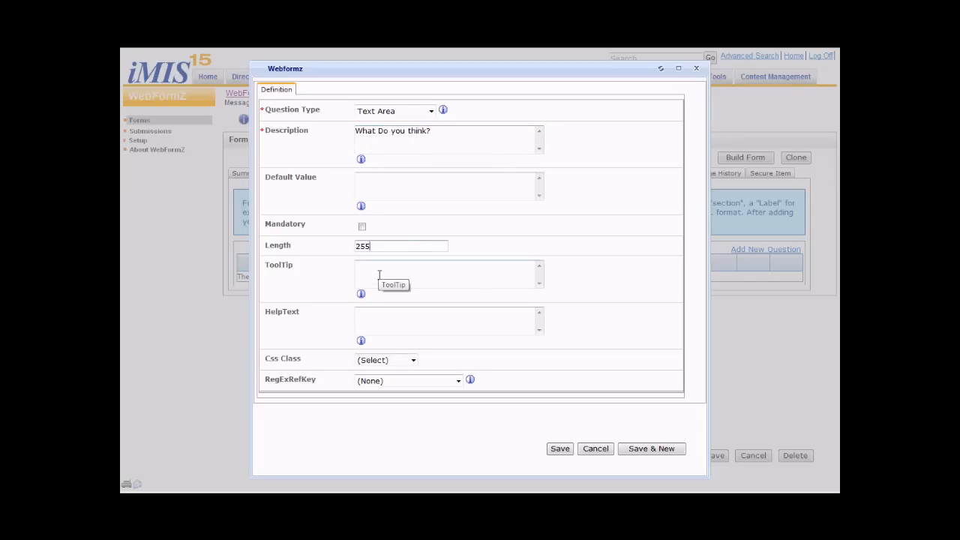
click(652, 448)
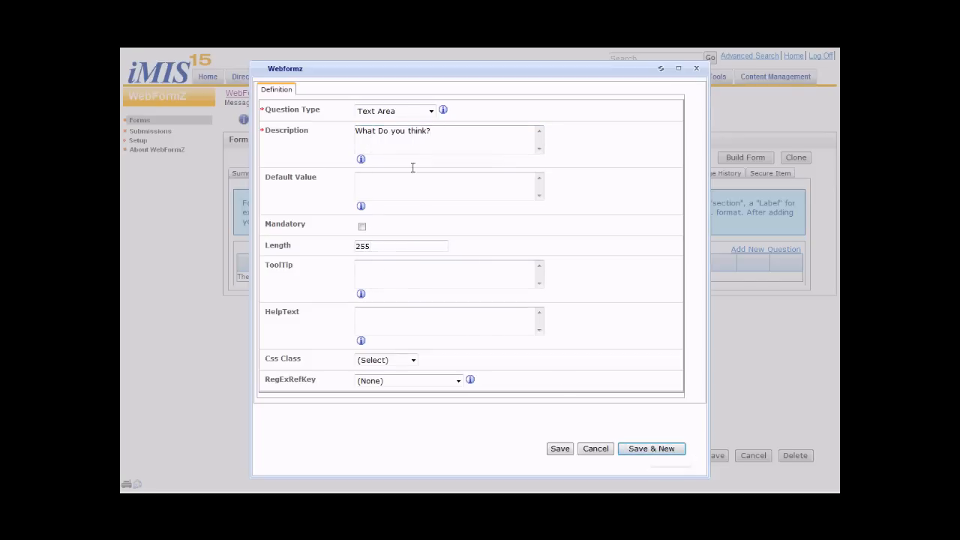
- Add a Page Break described as "A new Page" and save it ready for another question
click(393, 109)
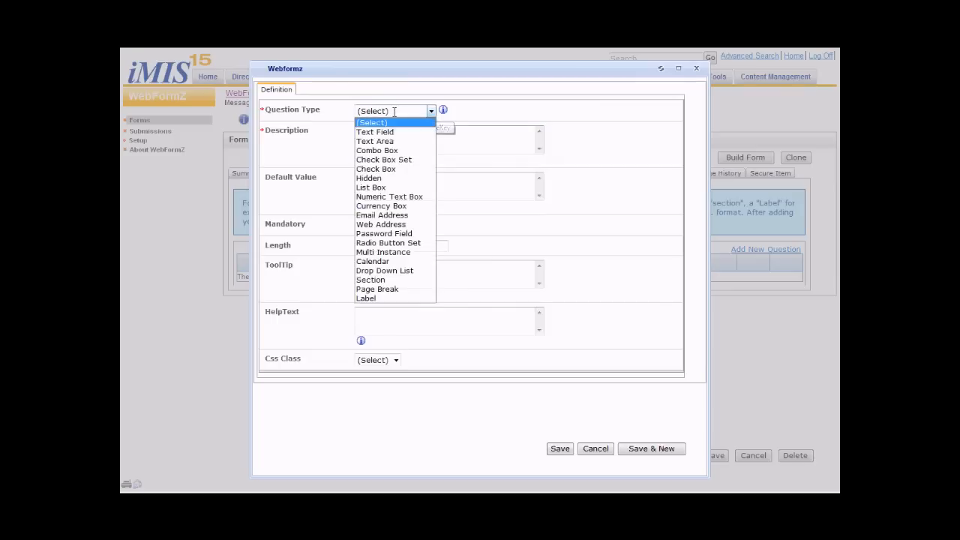
click(377, 288)
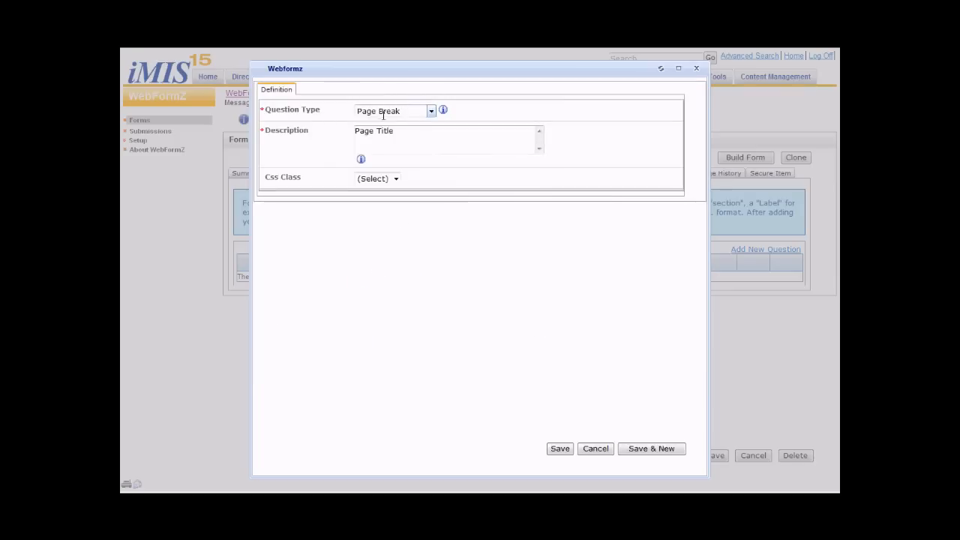
drag(401, 130, 328, 129)
text(A n)
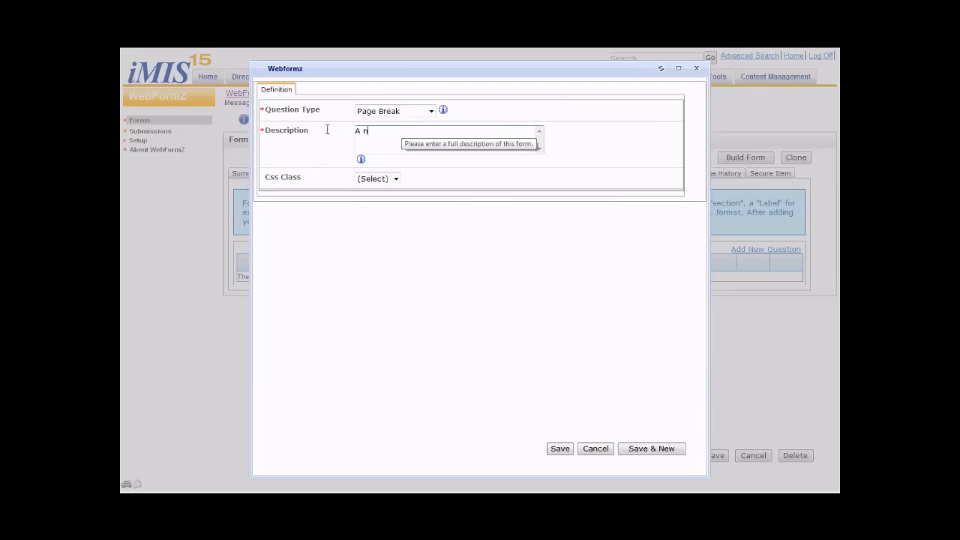
text(ew Page)
click(626, 449)
- Start a Drop Down List question and describe it as "A field from iMIS"
click(402, 111)
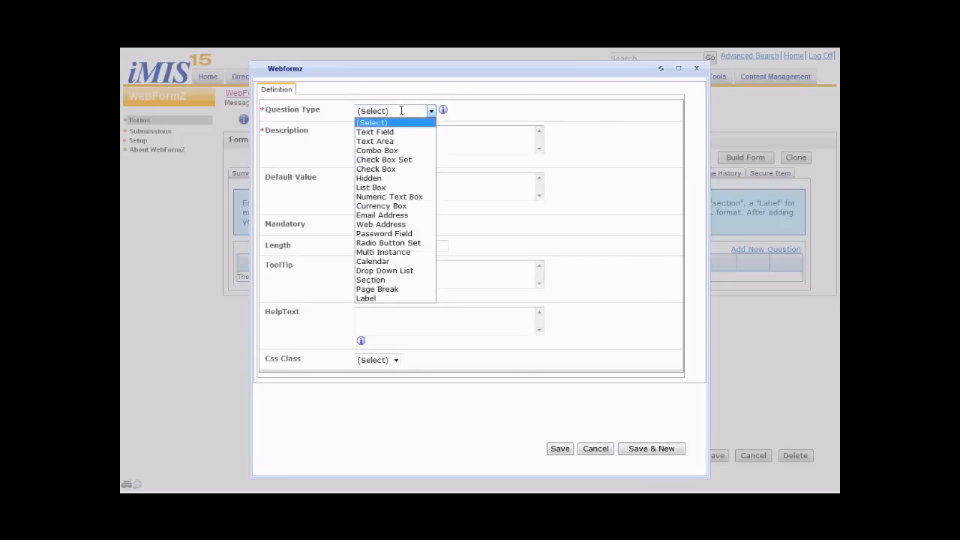
click(372, 270)
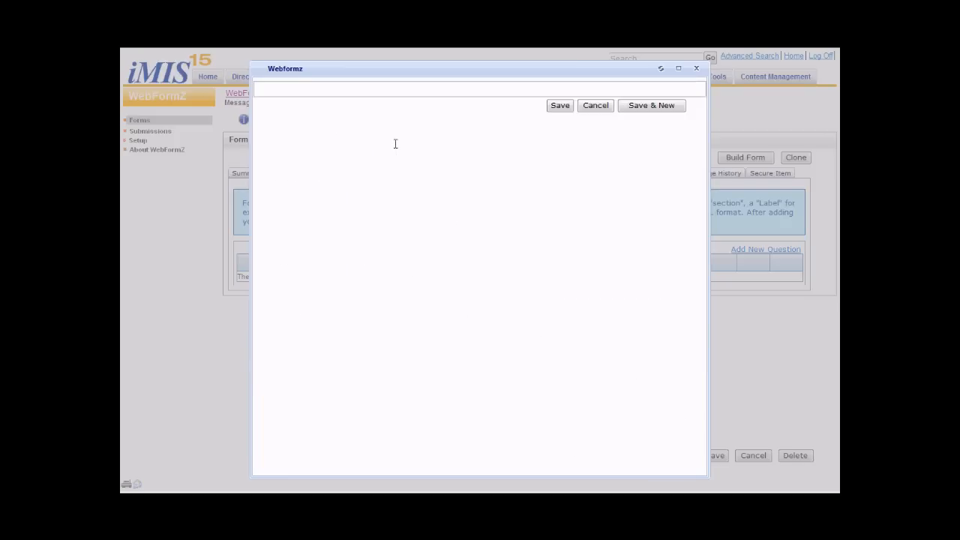
click(390, 133)
text(A field from iMIS)
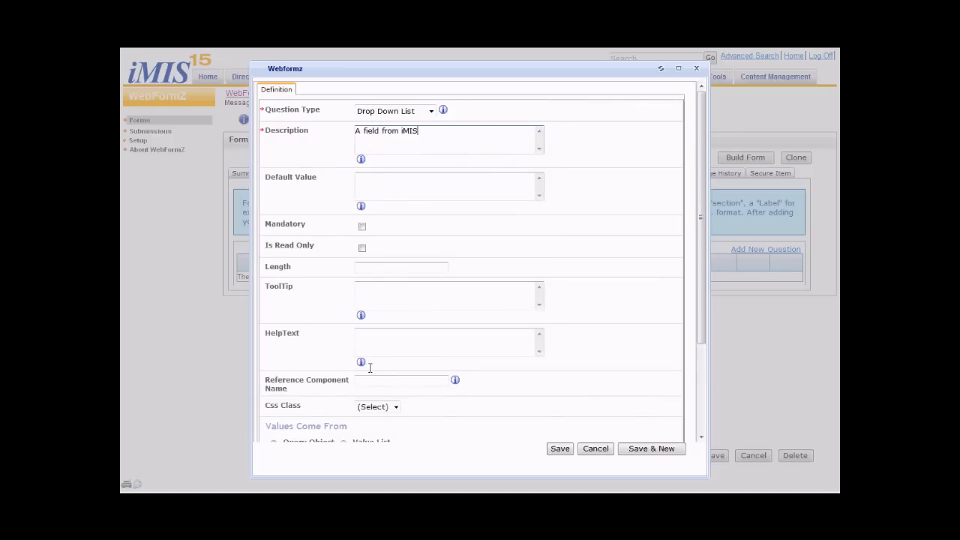
- Source the drop-down values from the query $/Common/Queries/Value Lists/CountryList, and save the question ready for another one
scroll(615, 393, down, 4)
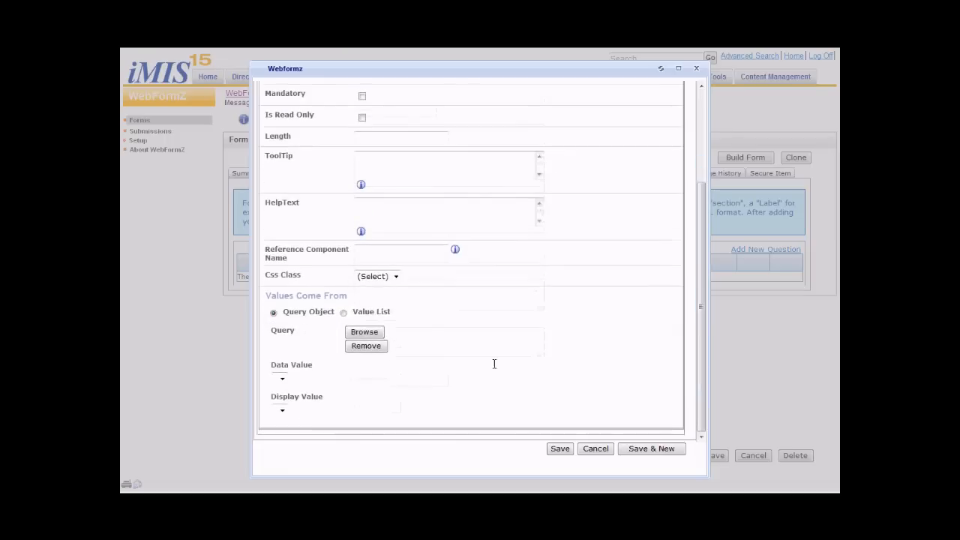
click(364, 331)
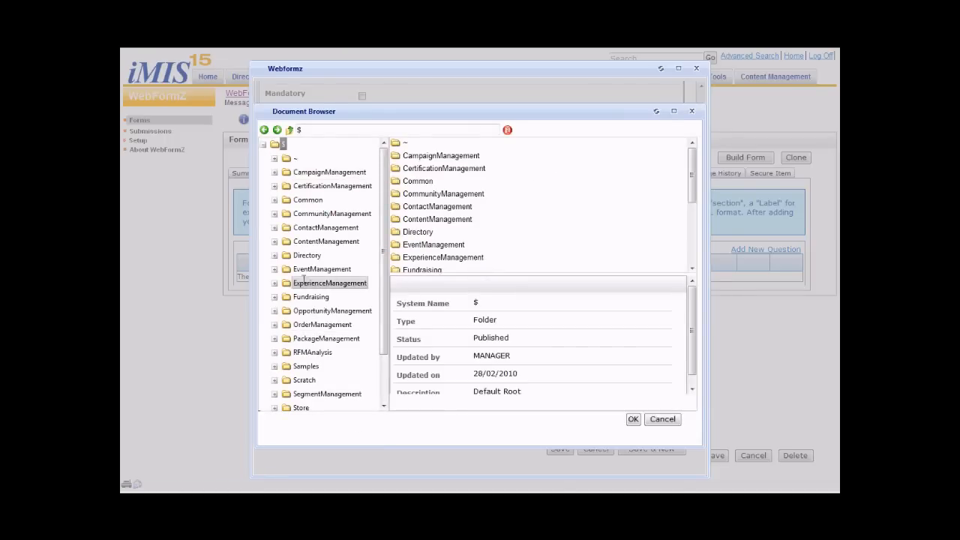
click(309, 199)
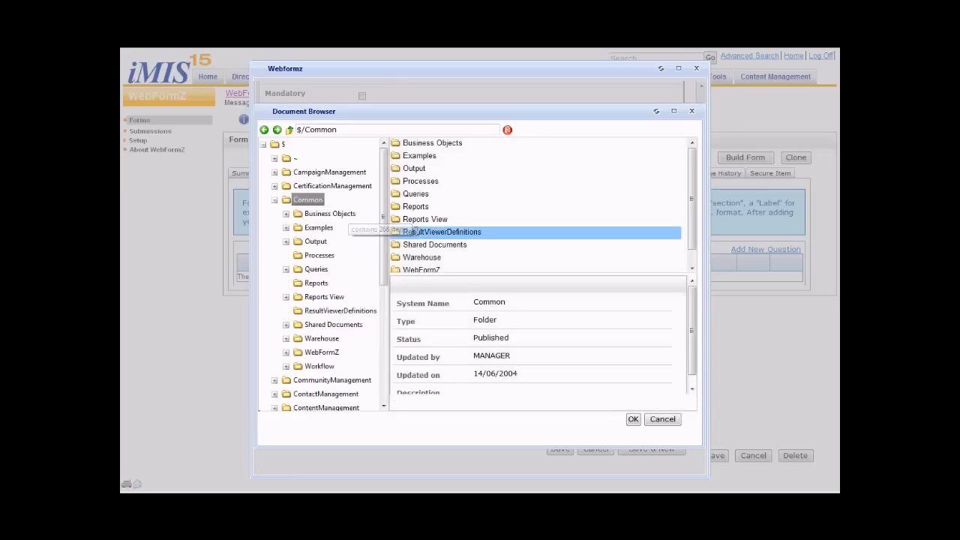
click(414, 193)
double_click(415, 194)
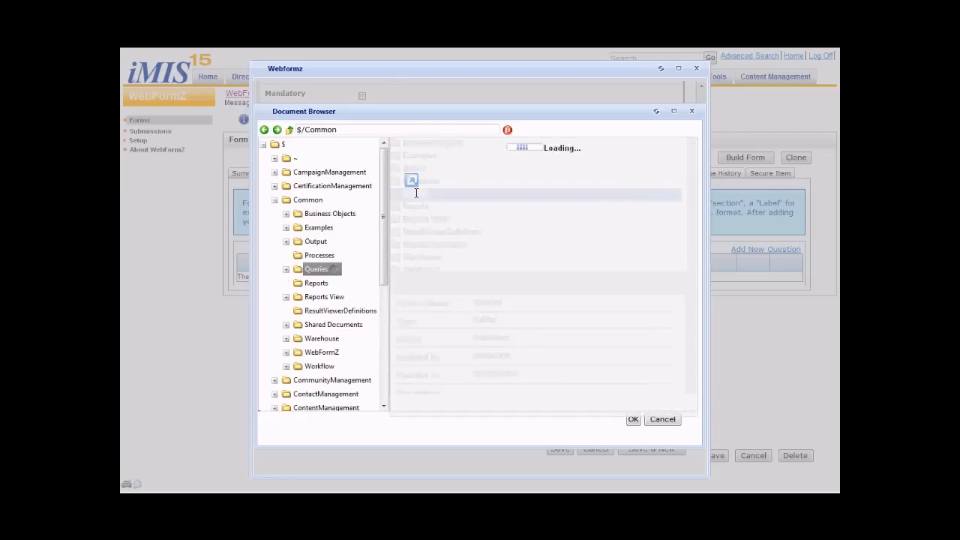
click(417, 194)
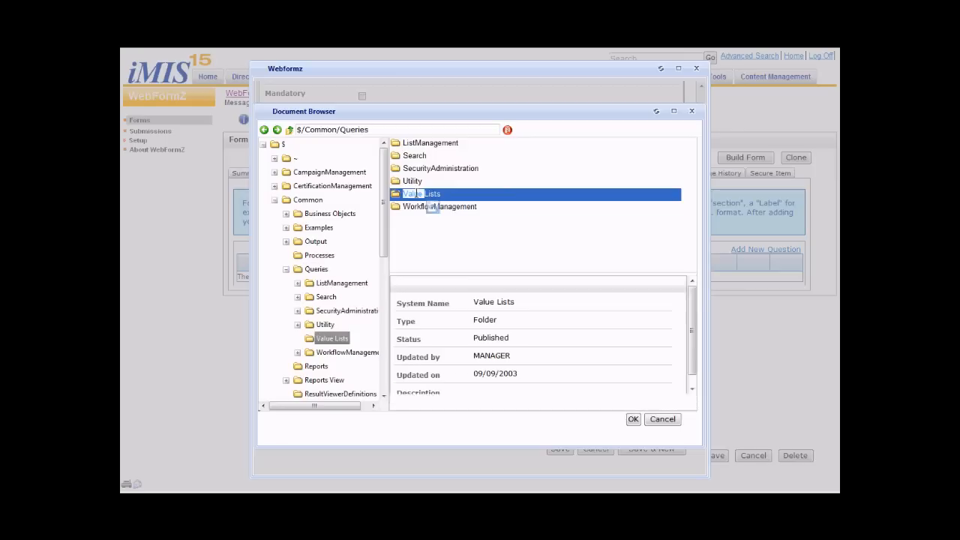
double_click(416, 194)
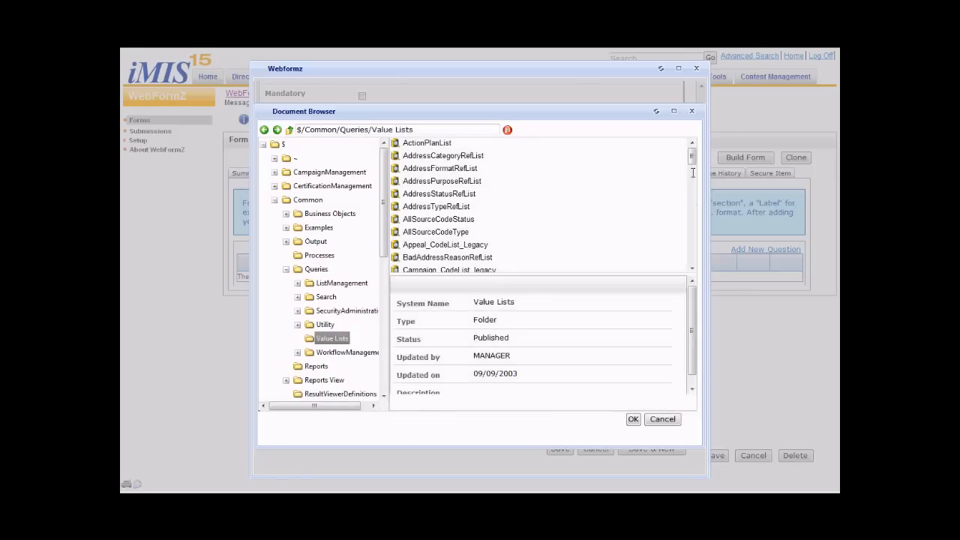
scroll(692, 158, down, 7)
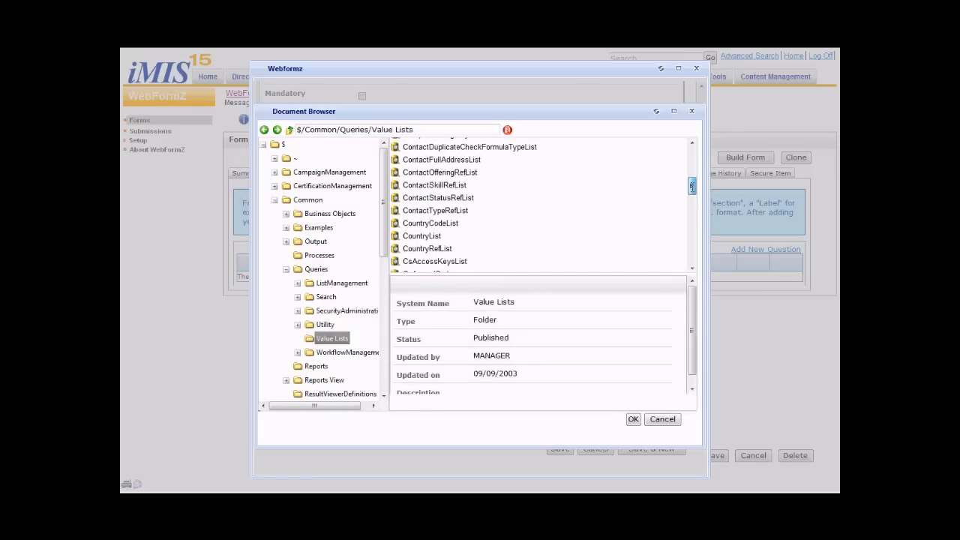
click(634, 419)
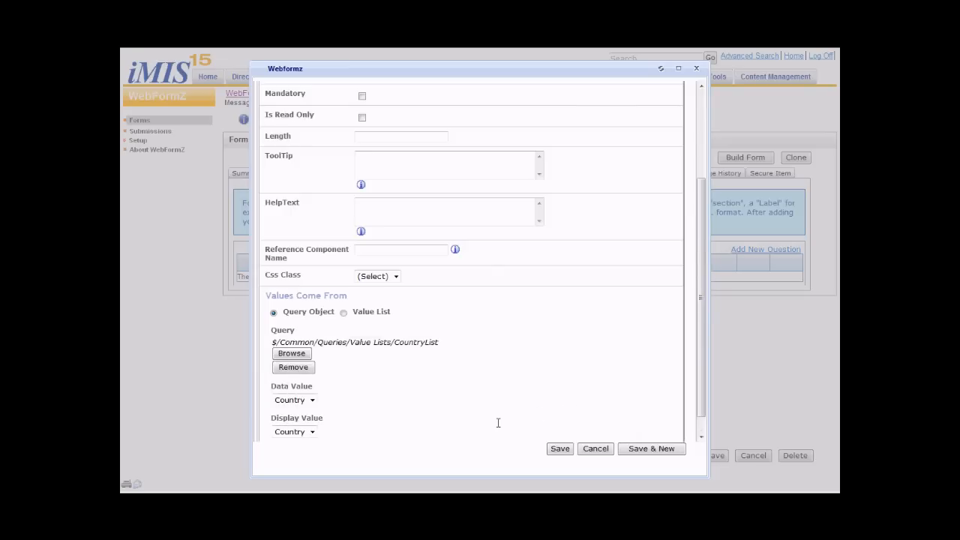
click(633, 450)
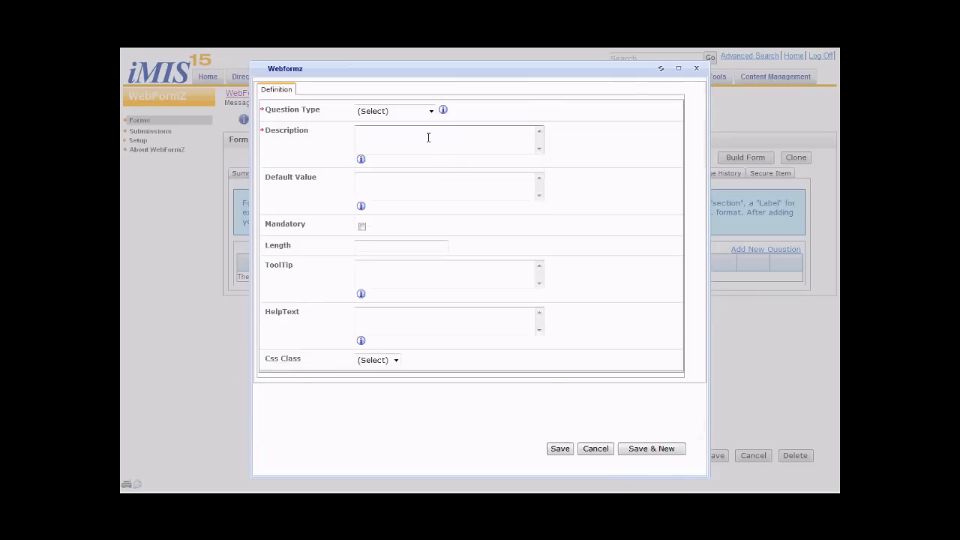
- Start a Radio Button Set question described as "Setting your own" with its repeat direction set to Vertical
click(407, 111)
click(388, 243)
click(405, 111)
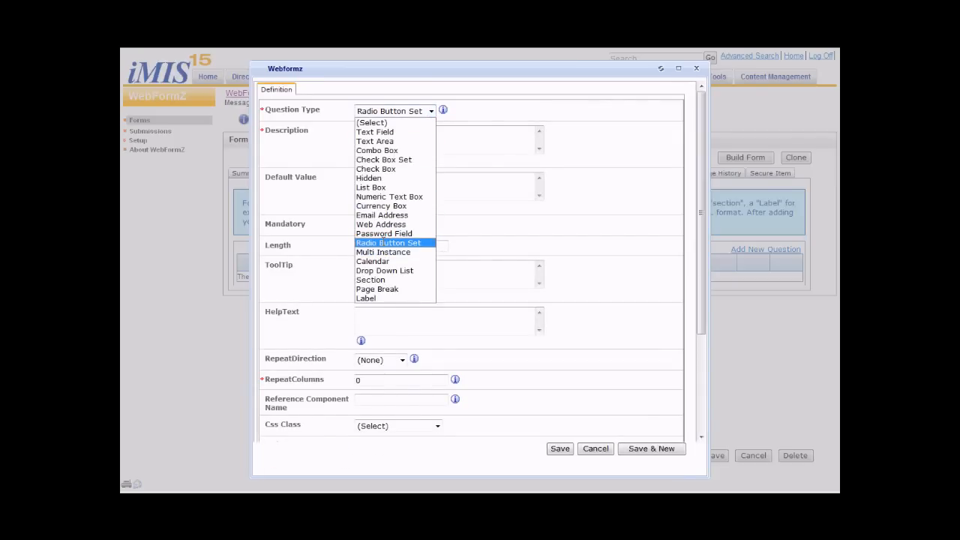
click(388, 242)
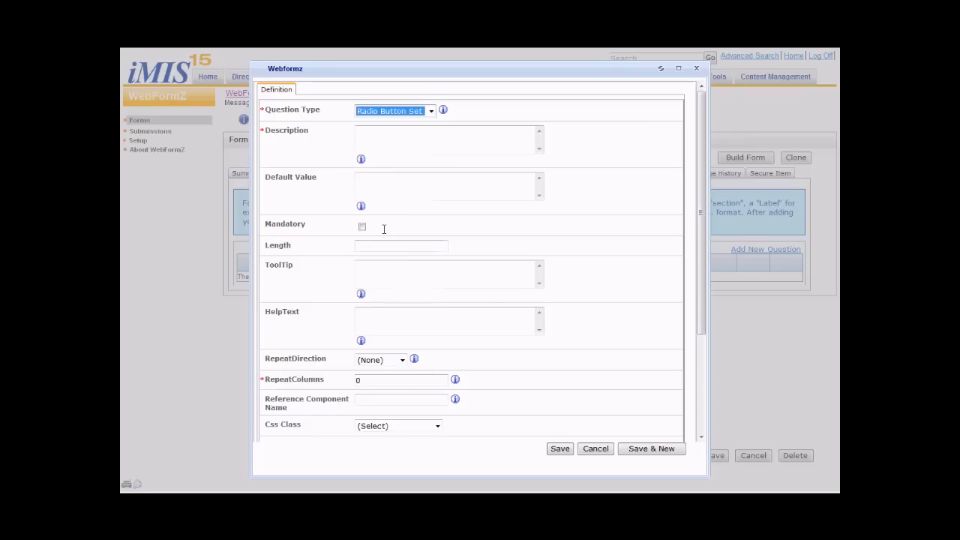
click(382, 136)
text(Setting your own)
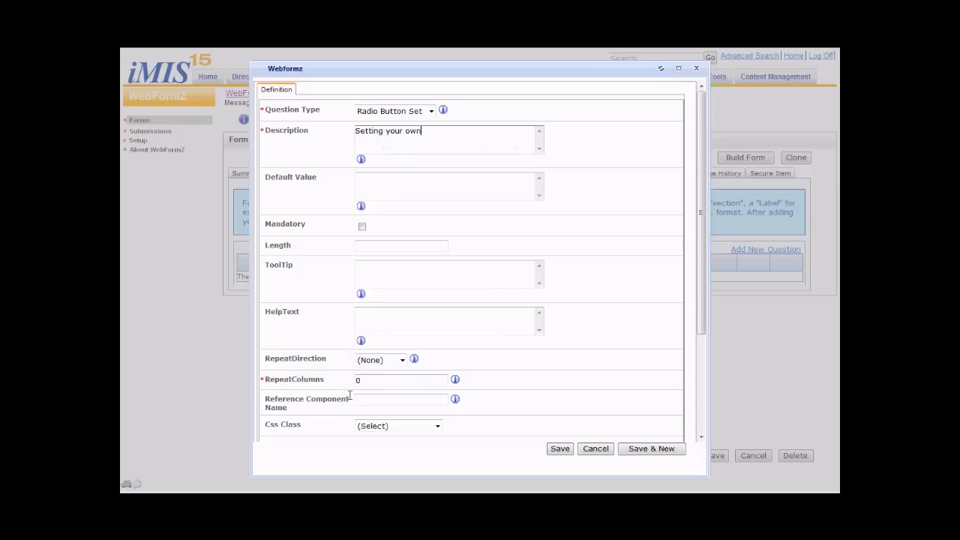
click(386, 360)
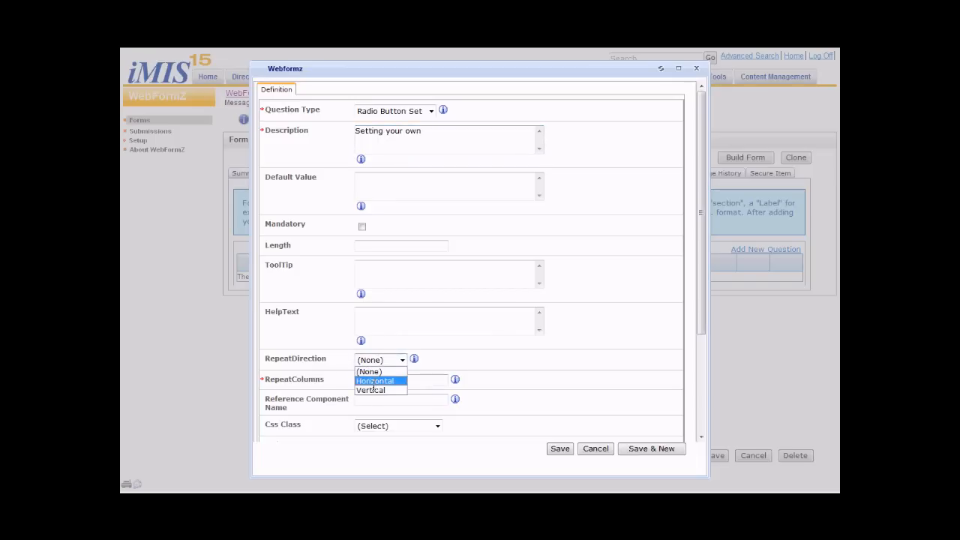
click(373, 389)
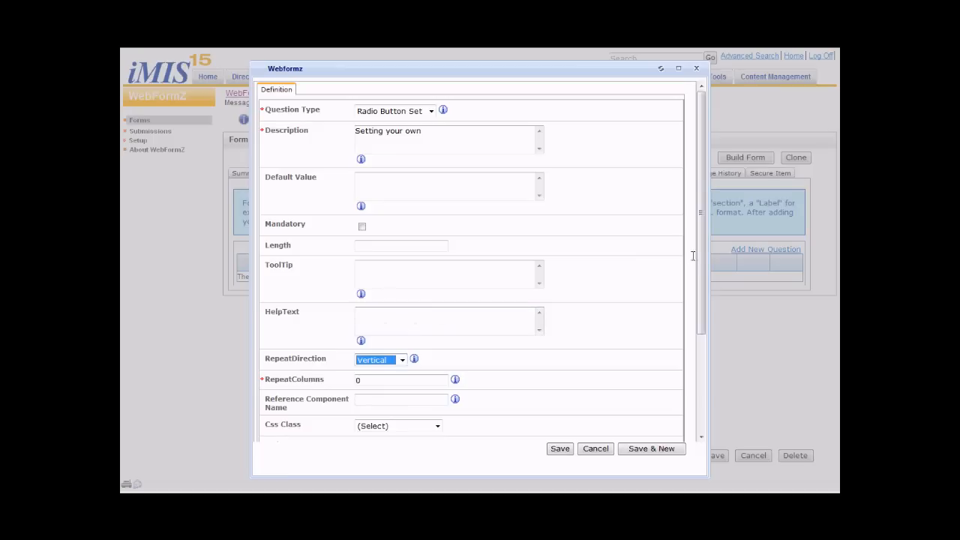
- Source the radio button values from a value list with A Red, B Blue, G Green and Y Yellow, and save the question
scroll(699, 258, down, 3)
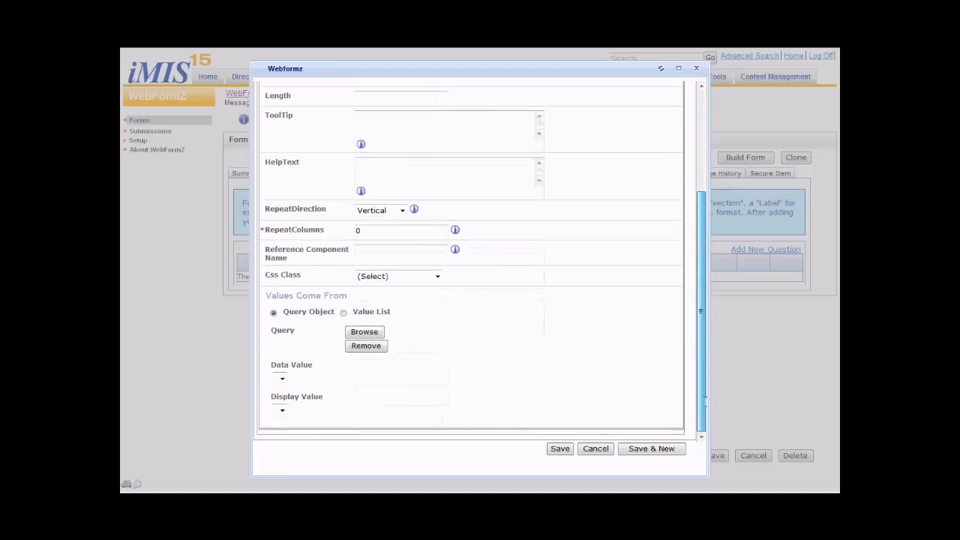
click(344, 313)
click(319, 366)
text(A)
key(Tab)
text(Red)
key(Tab)
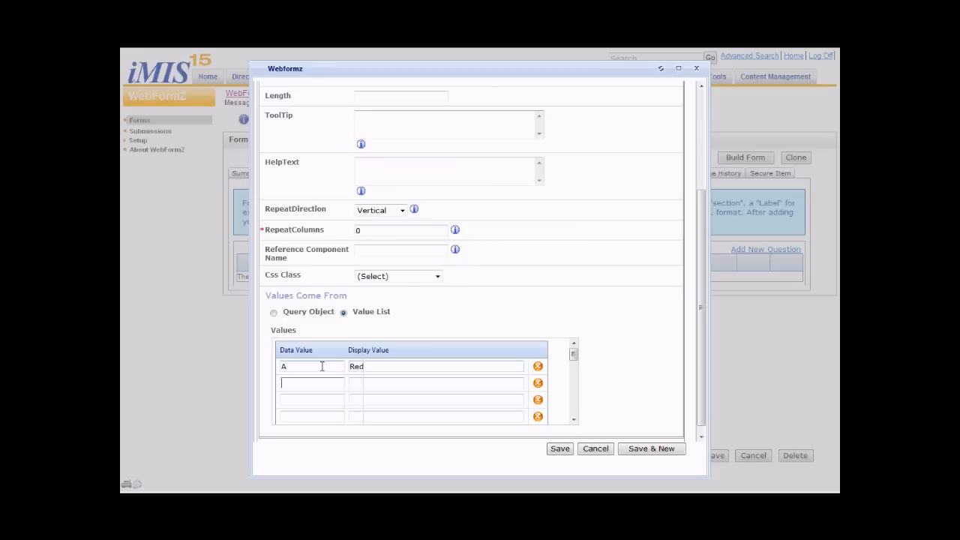
key(Tab)
text(Blue)
key(Tab)
key(Tab)
text(Green)
key(Tab)
text(Y)
key(Tab)
text(Ye)
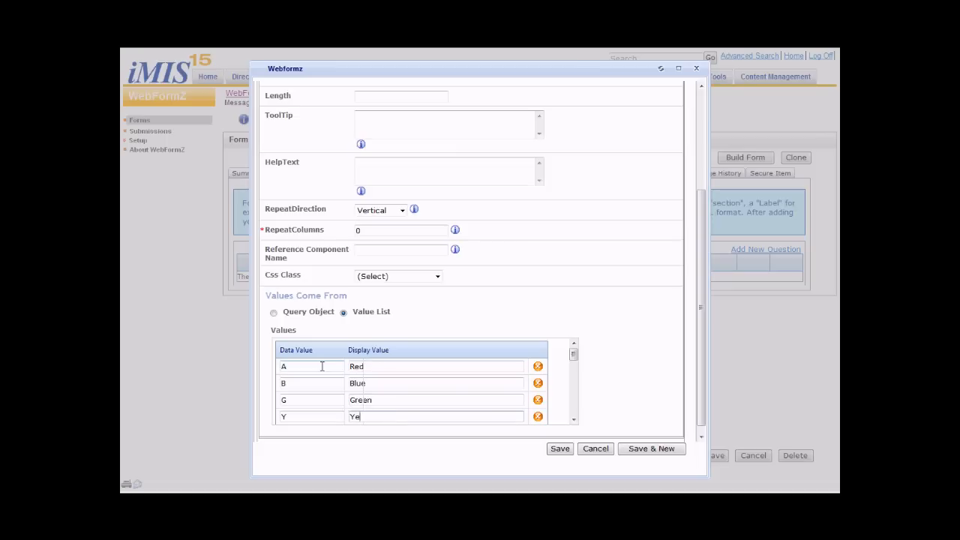
click(560, 448)
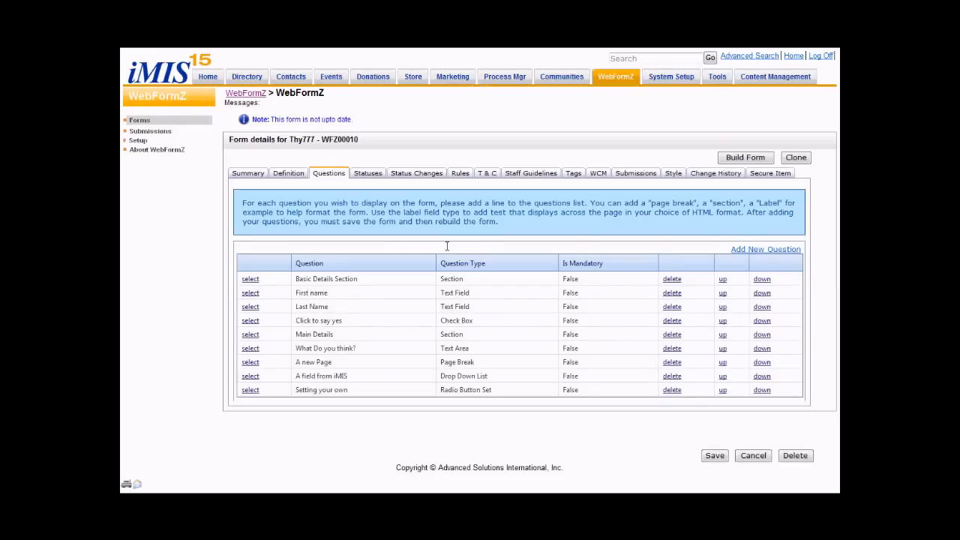
- Review the form's submission statuses and its status change actions
click(365, 173)
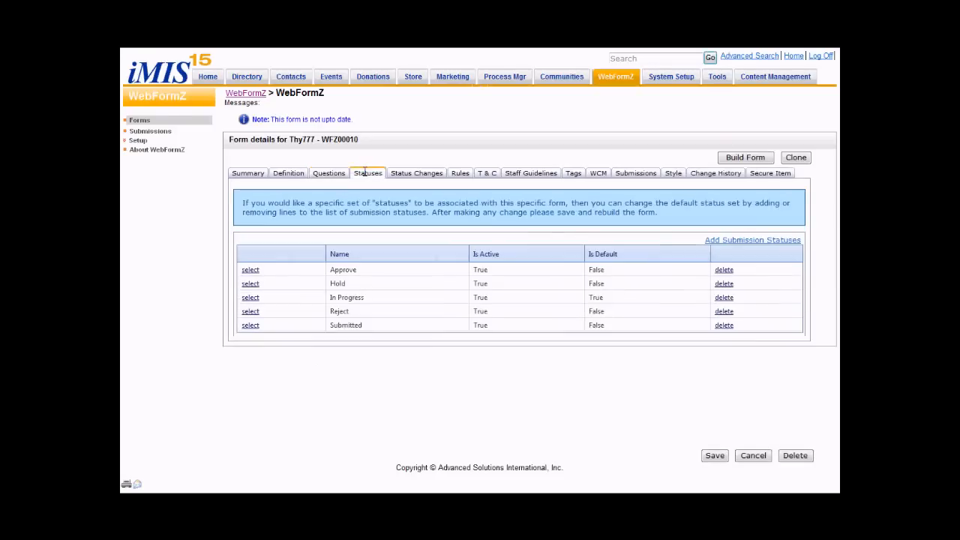
click(416, 173)
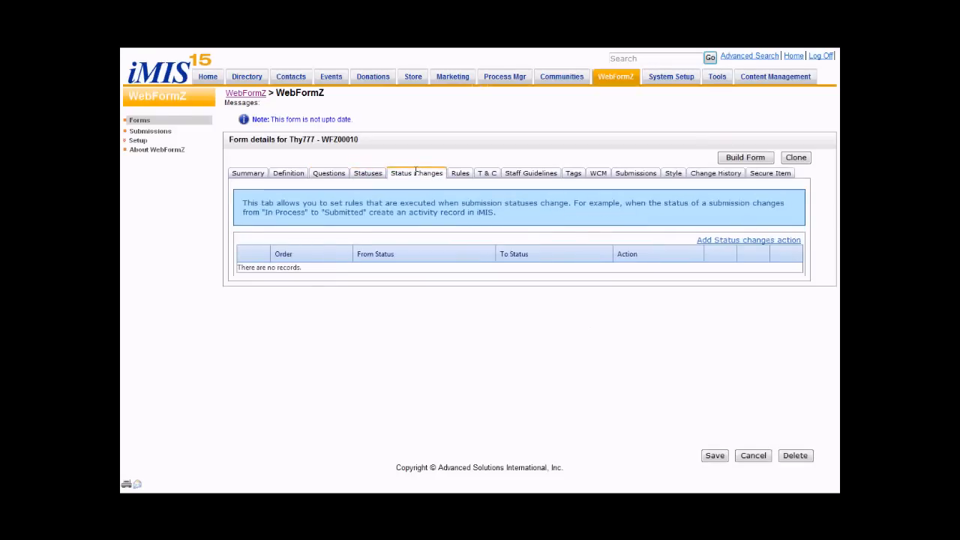
- Start a new form rule named "Prepopulate 1" with the description "Place some fields from iMIS on the form"
click(467, 173)
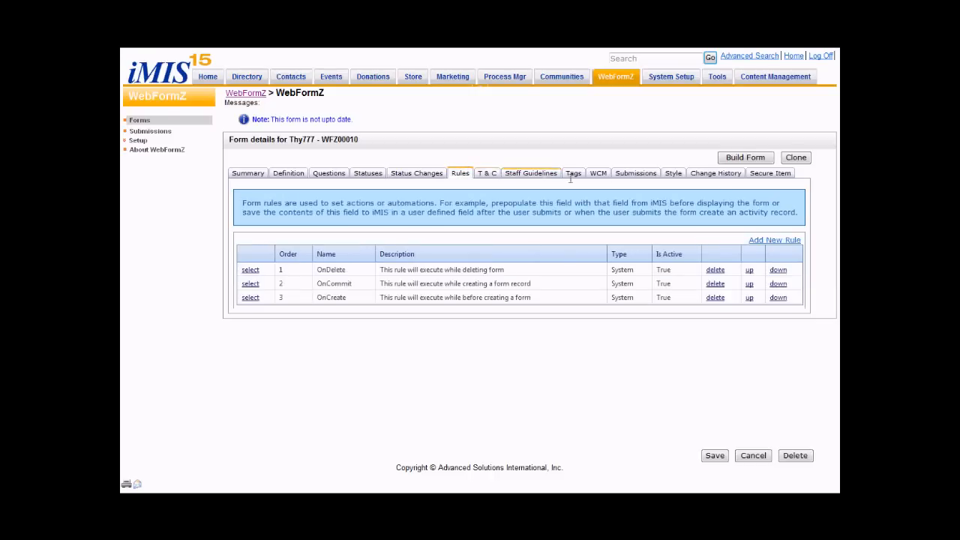
click(774, 240)
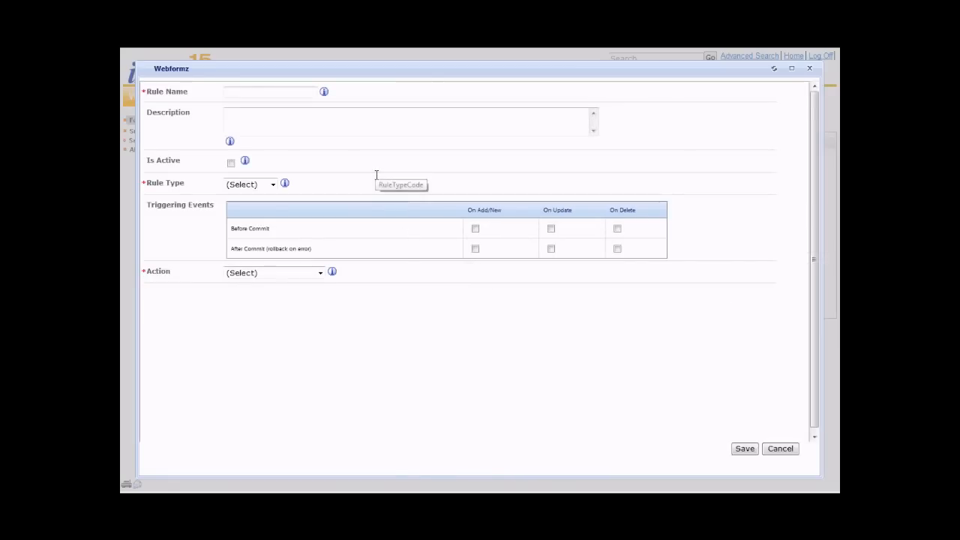
click(267, 91)
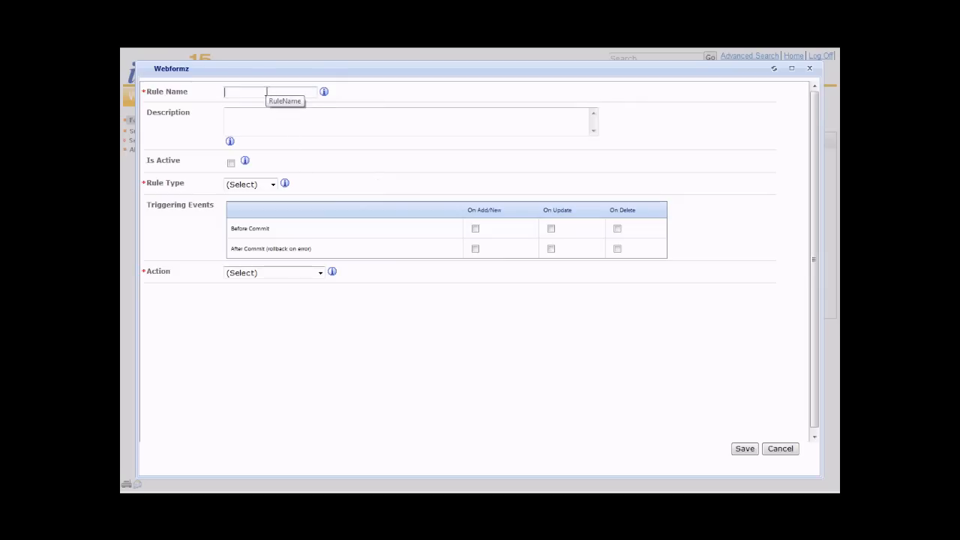
text(Prepopulate 1)
click(276, 122)
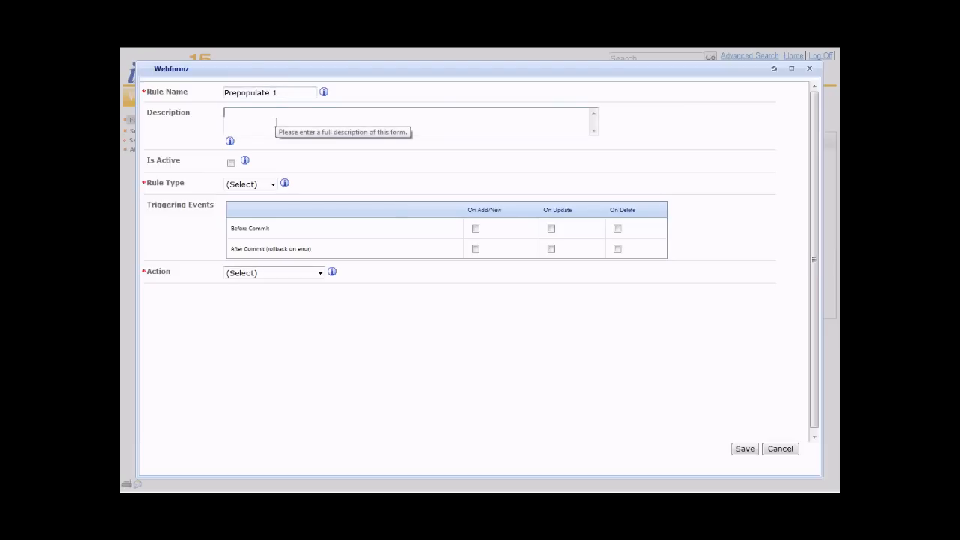
text(Place d)
text(ome fi)
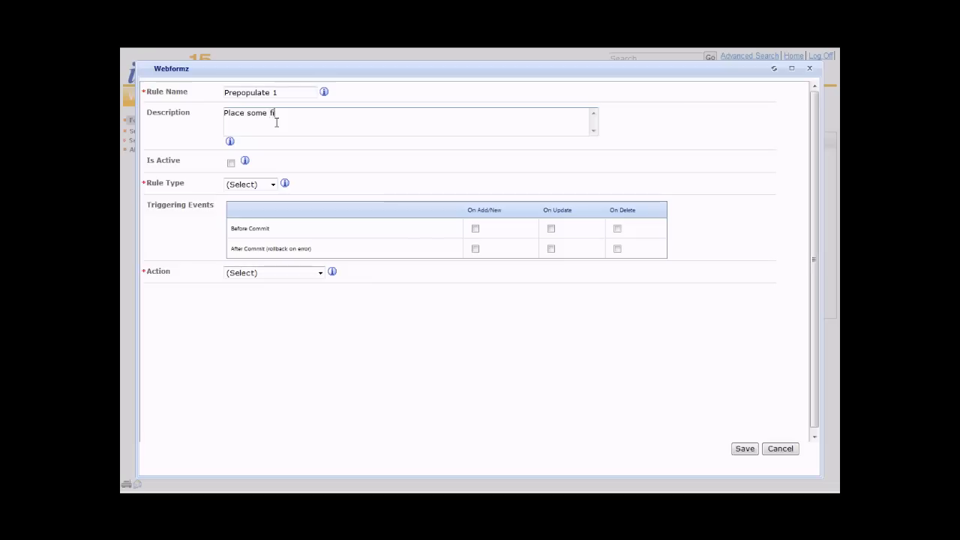
text(elds from iMIS)
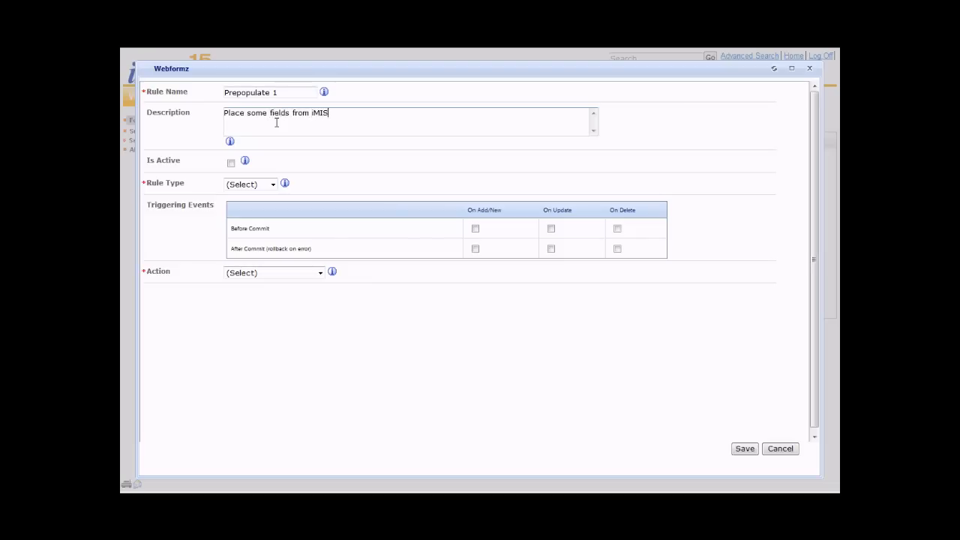
text( on the form)
- Make the rule active with type Action, triggered before commit on add/new, and set its action to Read Contact Info
click(231, 163)
click(238, 180)
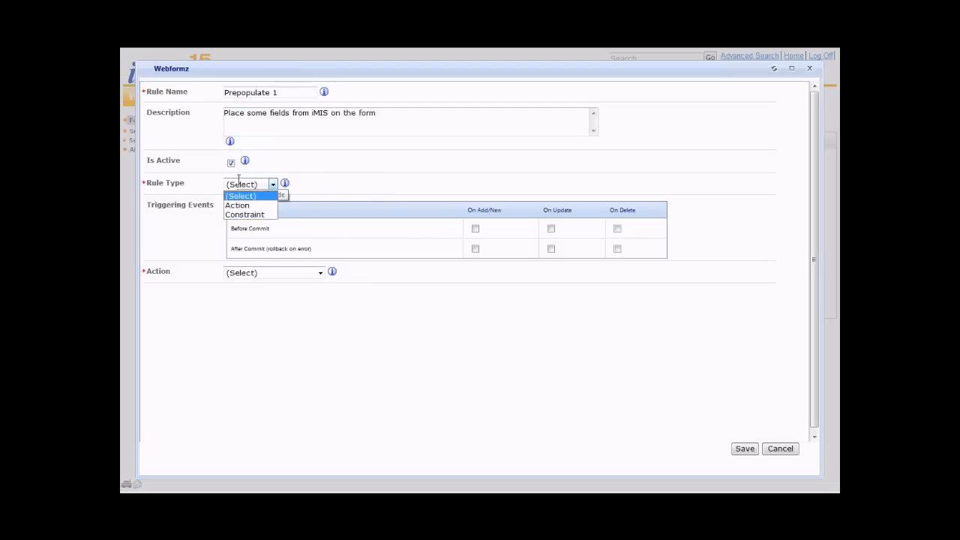
click(242, 205)
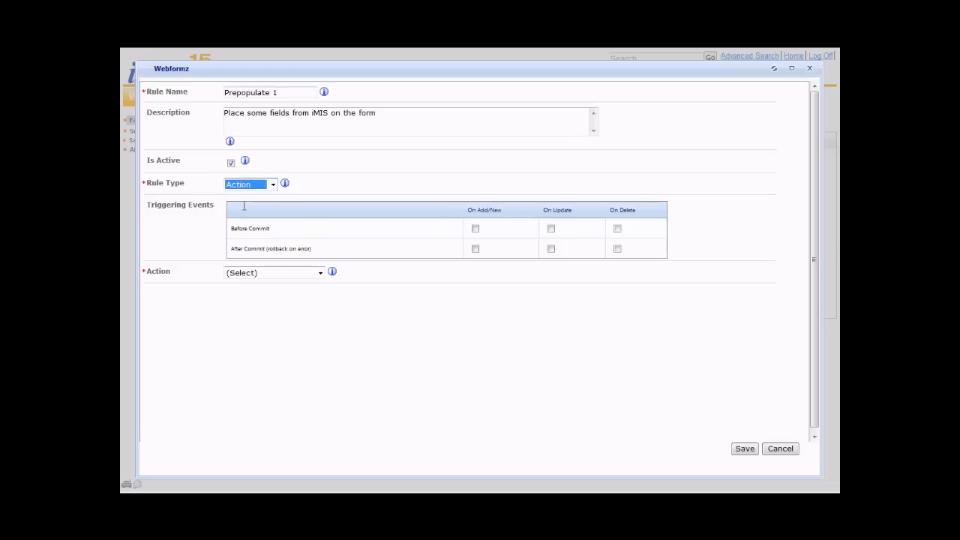
click(475, 229)
click(265, 273)
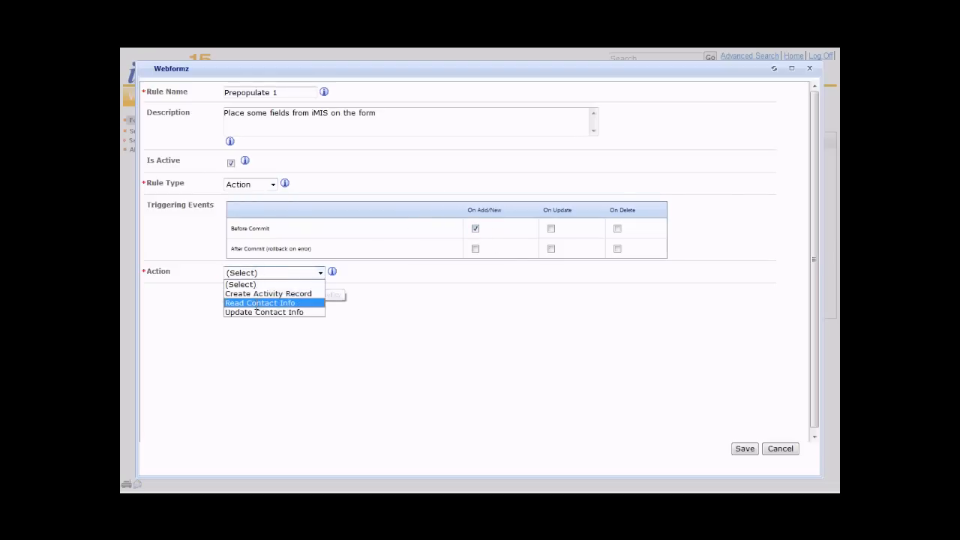
click(257, 303)
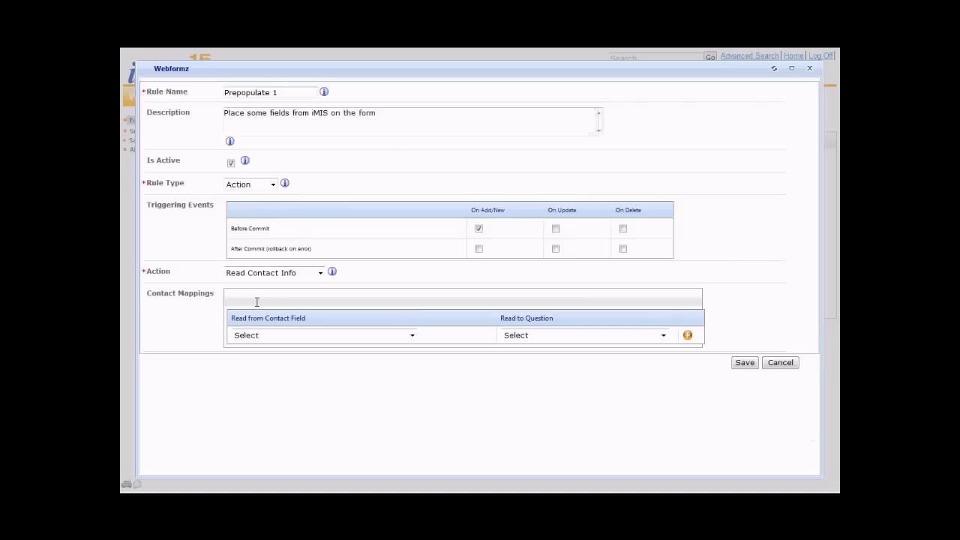
- Map the Contact - LastName field to the Last Name question and save the prepopulate rule
click(259, 334)
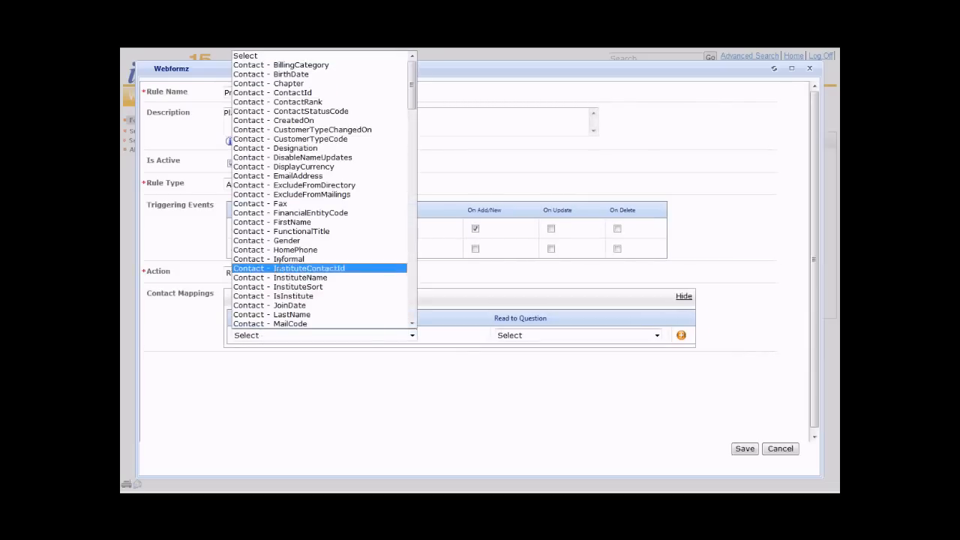
click(282, 312)
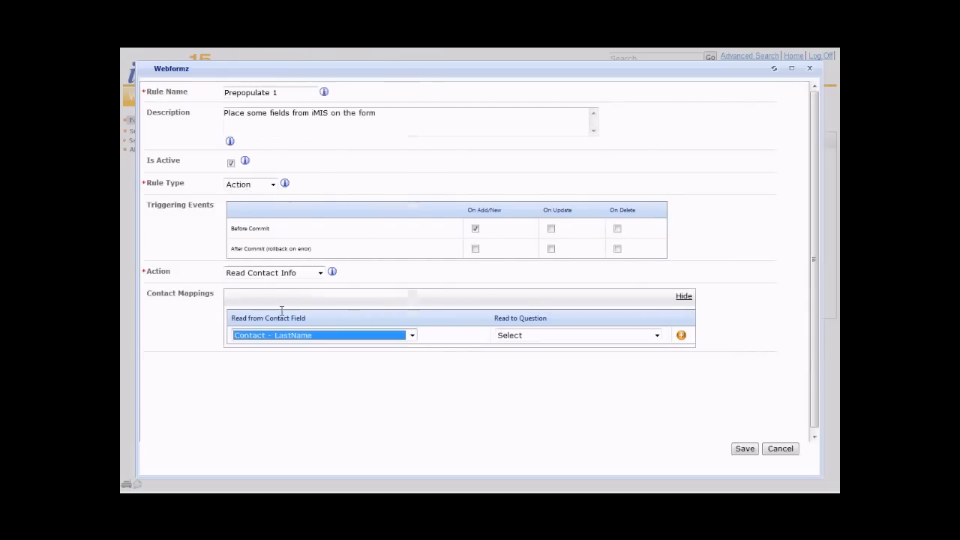
click(514, 334)
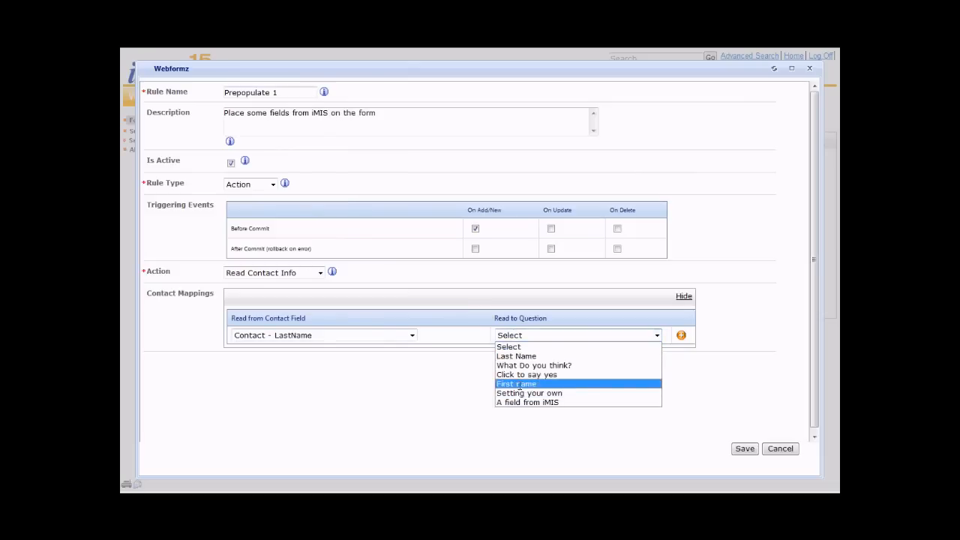
click(527, 357)
click(682, 335)
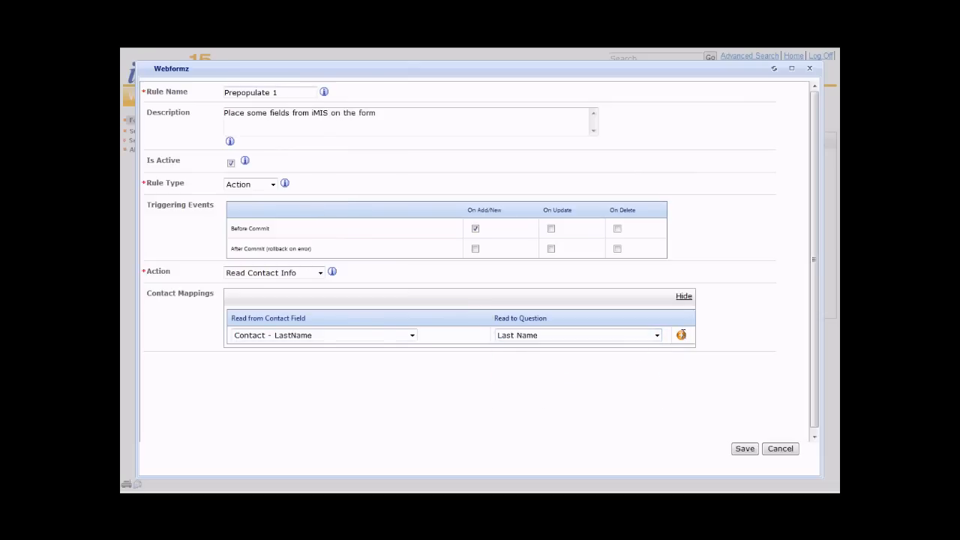
click(745, 448)
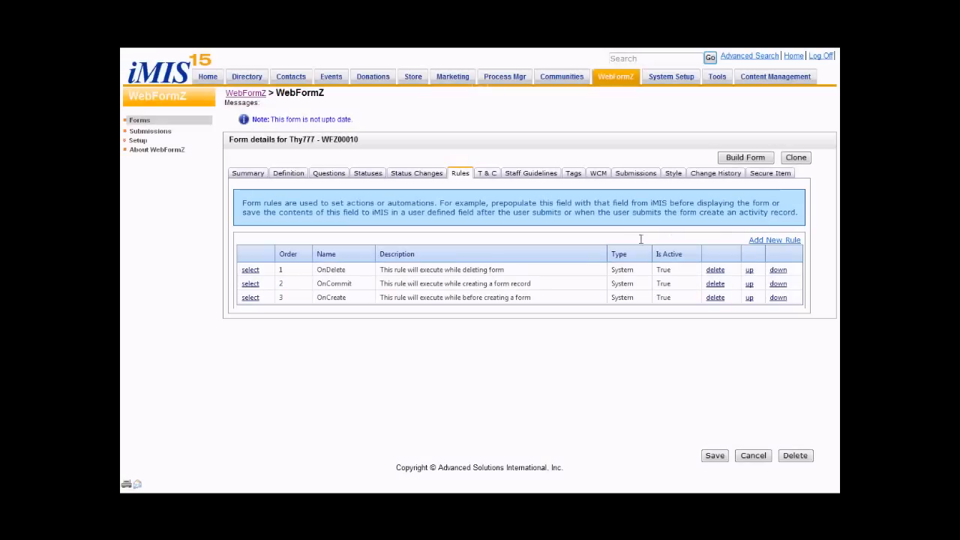
- Start another form rule named "Save to iMIS" with the description "Save some fields to iMIS"
click(767, 241)
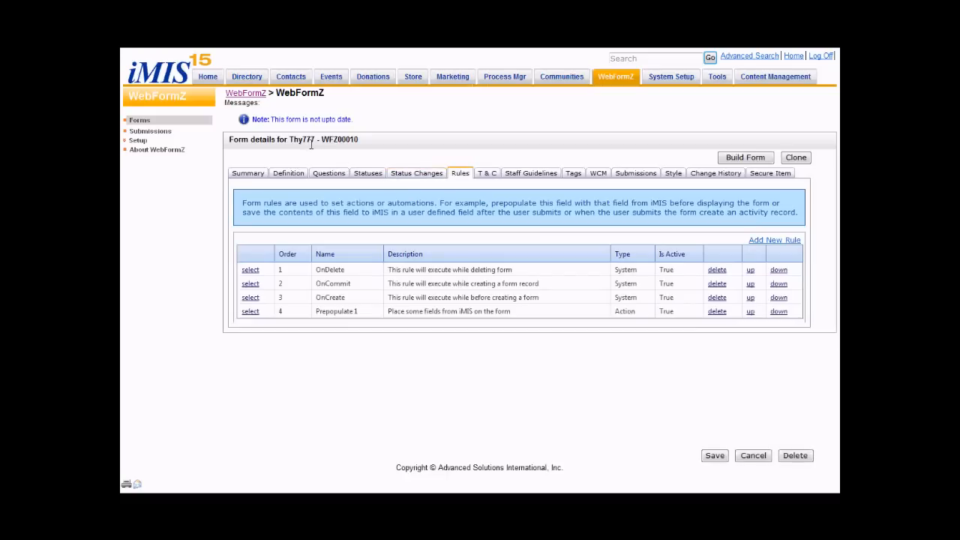
click(773, 240)
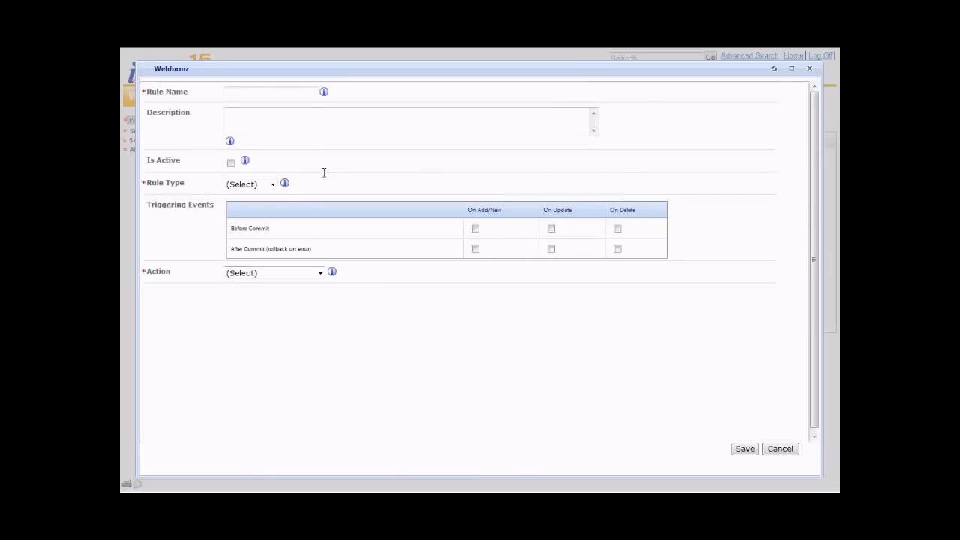
click(276, 95)
text(Sa)
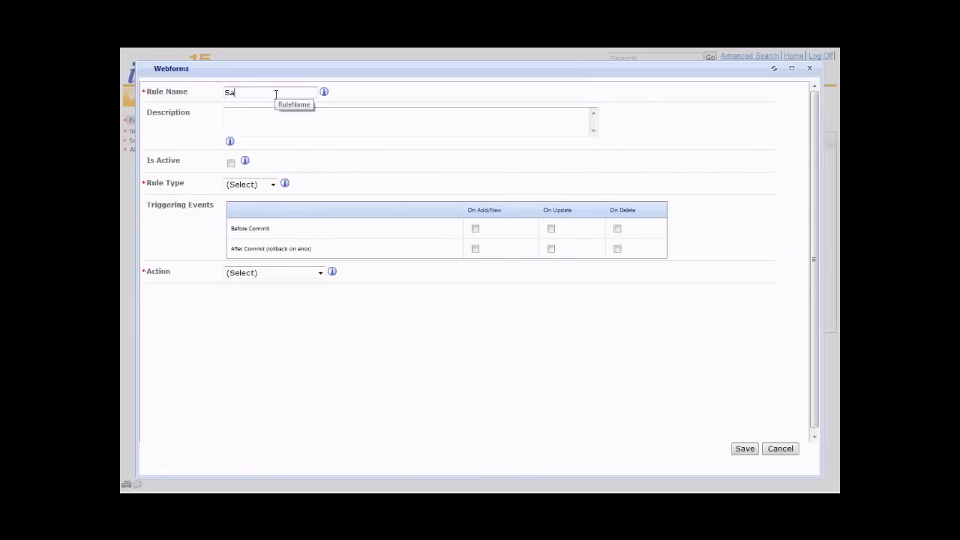
text(ve to iMIS)
click(285, 120)
text(Save )
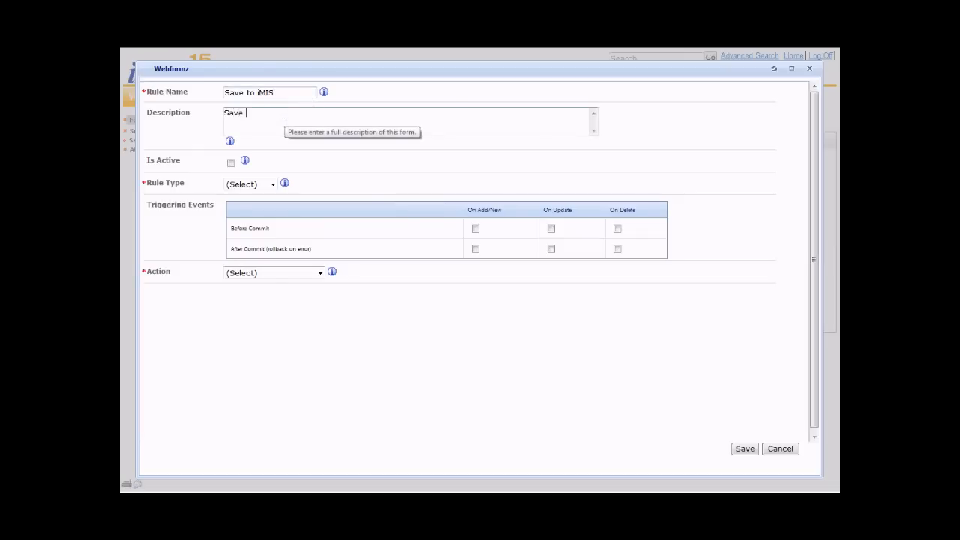
text(some fields to iMIS)
- Make the rule active with type Action, triggered after commit on add/new, and set its action to Update Contact Info
click(231, 162)
click(236, 184)
click(237, 205)
click(474, 249)
click(277, 273)
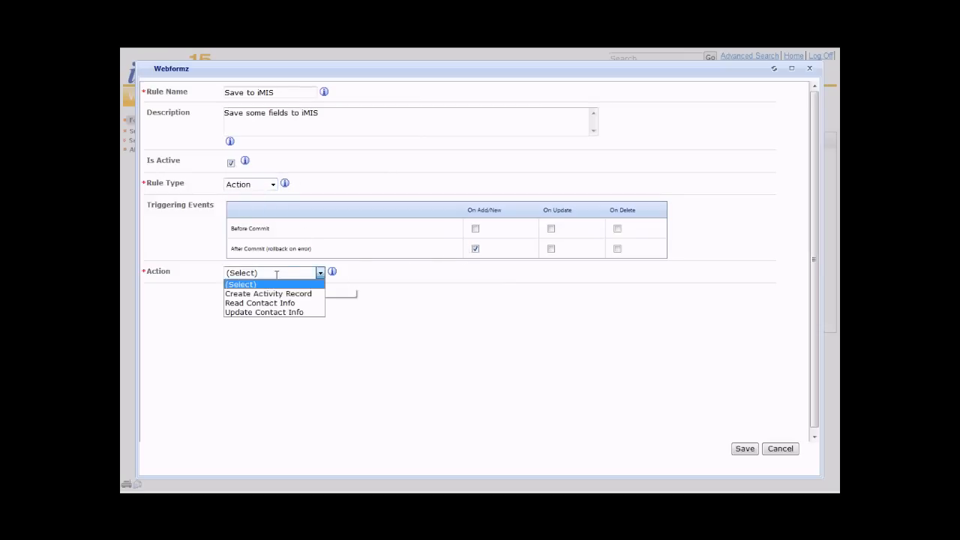
click(247, 303)
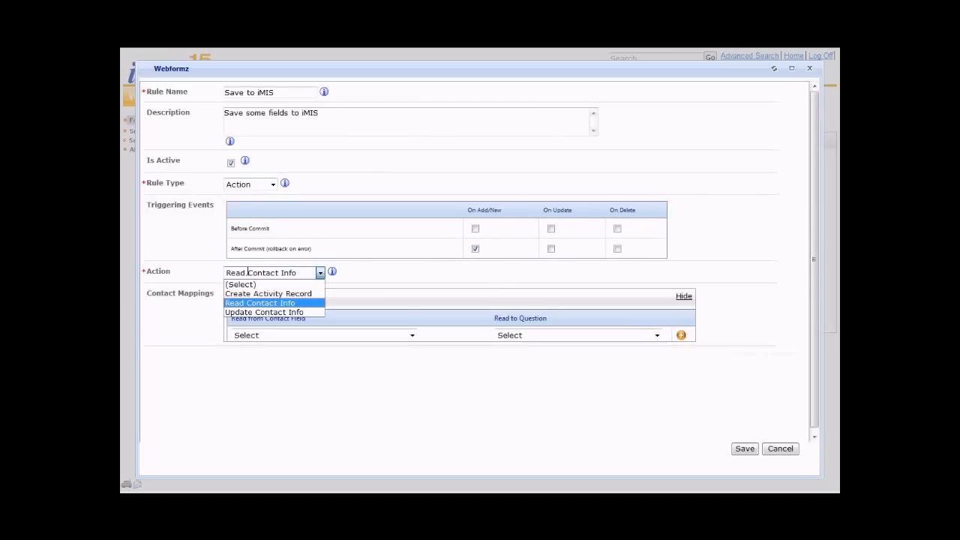
click(248, 312)
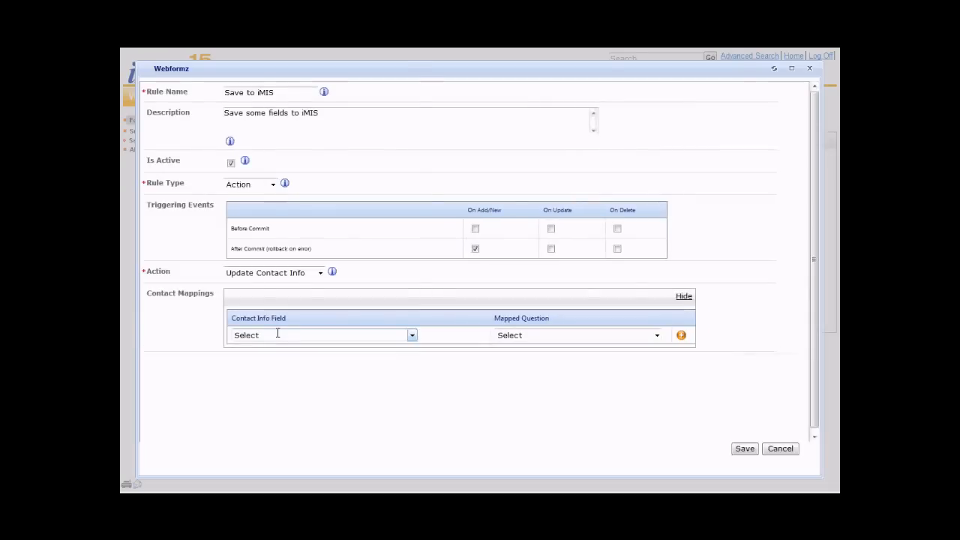
- Map the Contact - LastName field to the Last Name question and save the "Save to iMIS" rule
click(275, 334)
click(278, 315)
click(537, 335)
click(516, 355)
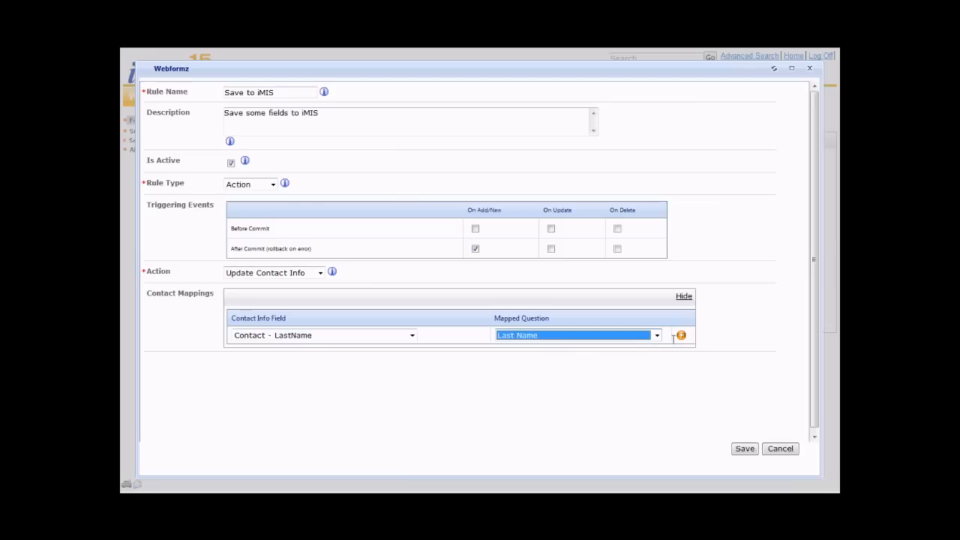
click(681, 335)
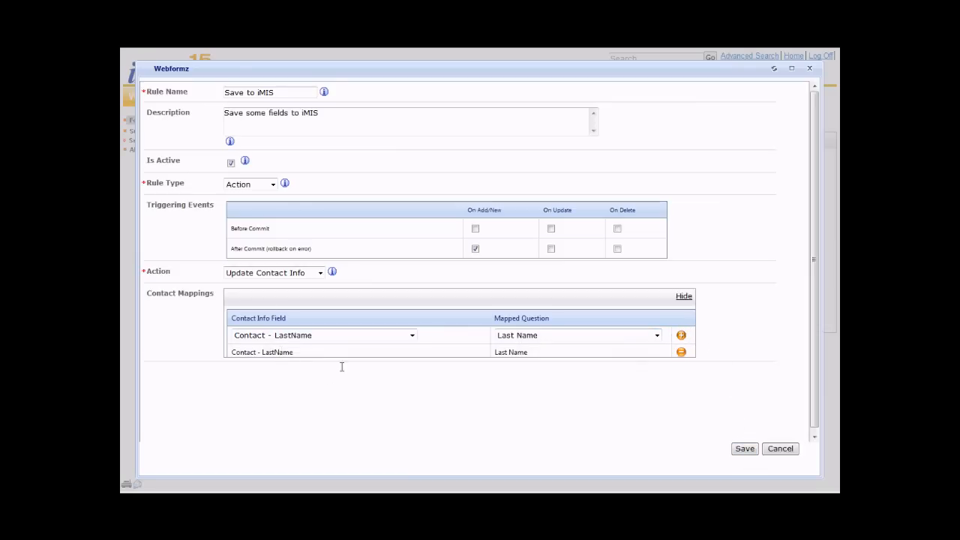
click(738, 447)
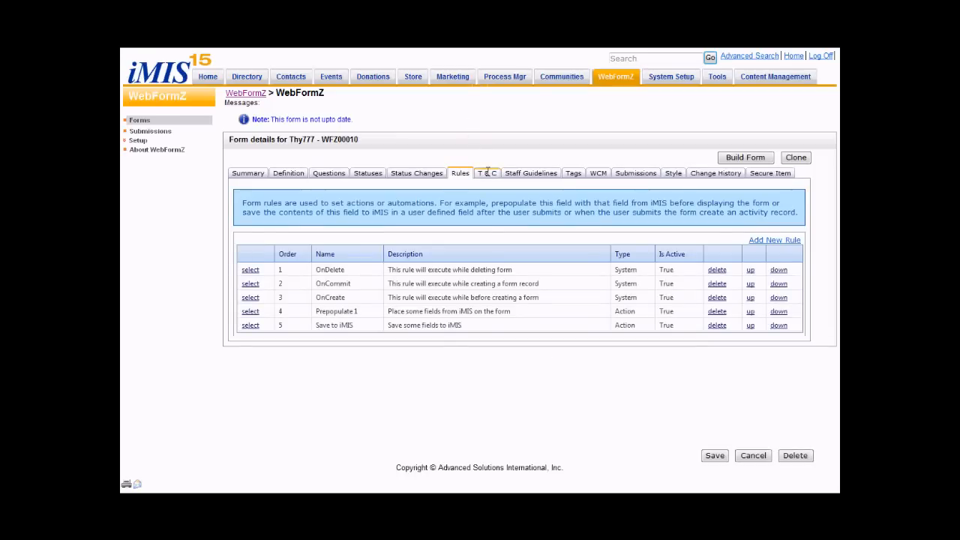
- Review the form's terms and conditions, staff guidelines and tag settings
click(488, 173)
click(525, 172)
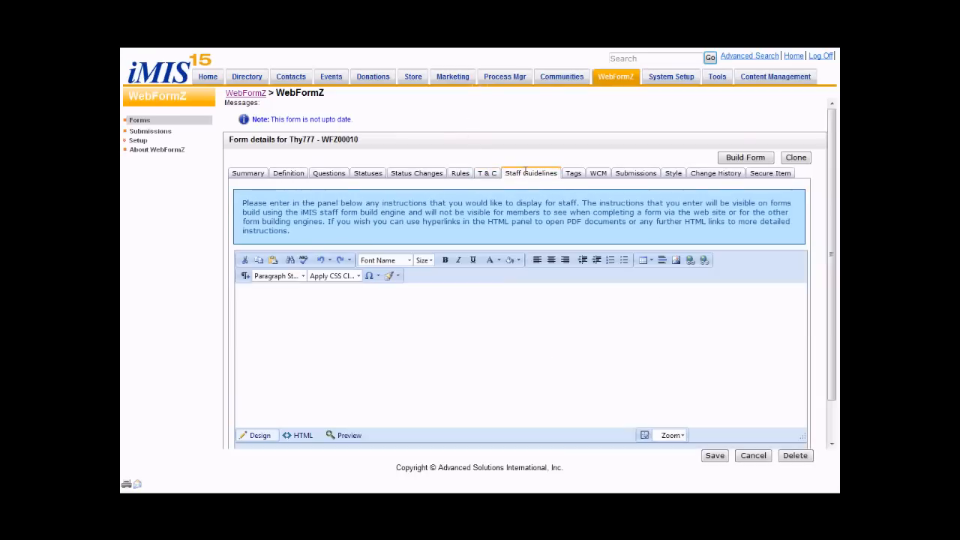
click(575, 173)
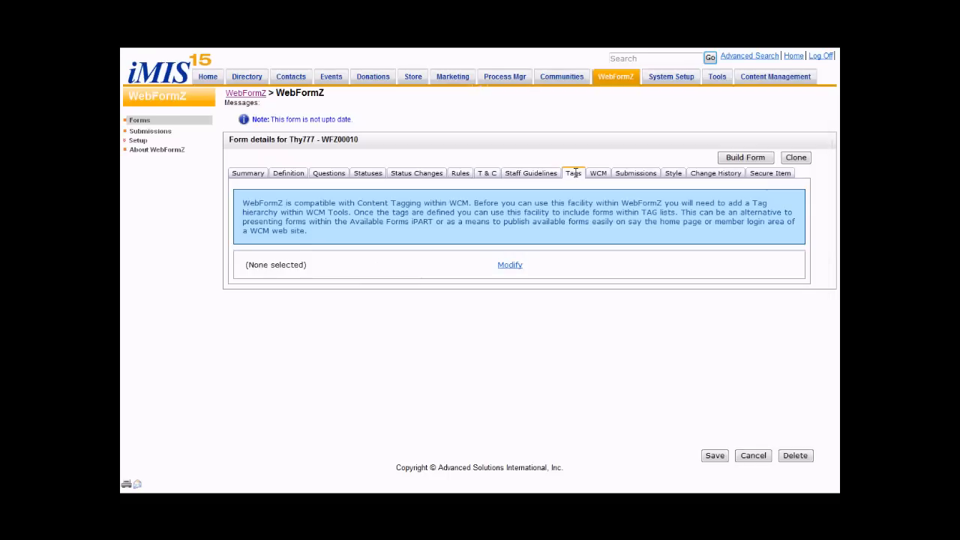
- In the form's WCM publishing configuration, enable the creation of sitemap links and set the website to WebFormZ
click(596, 172)
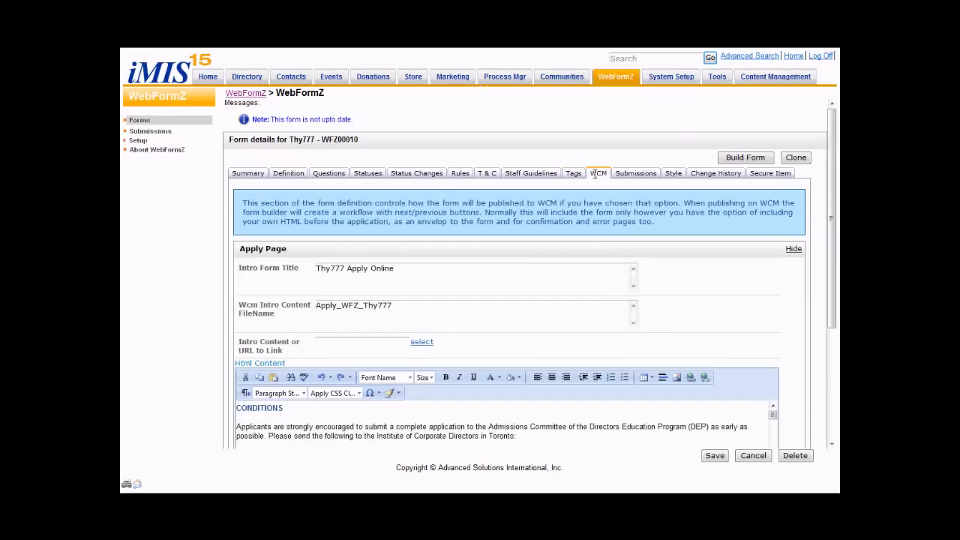
scroll(833, 180, down, 5)
click(281, 426)
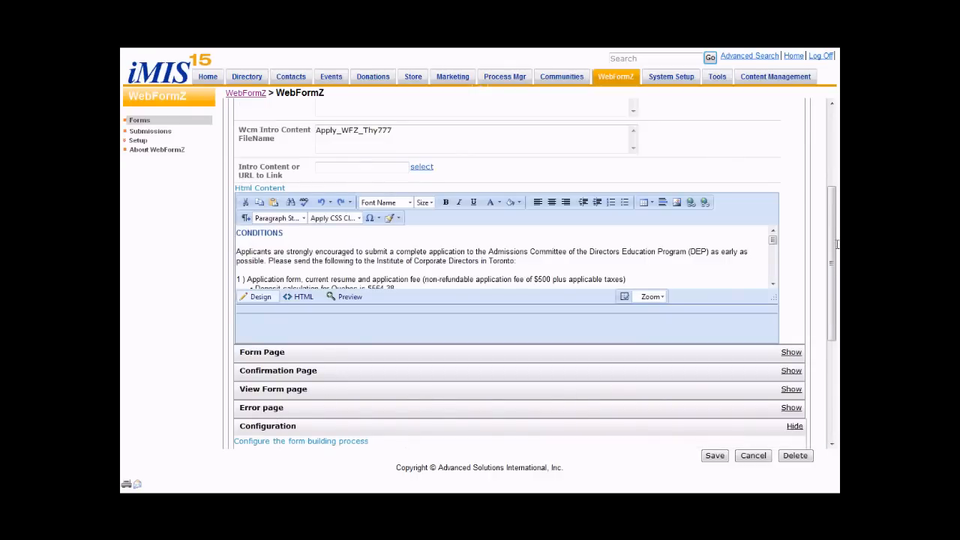
scroll(829, 240, down, 3)
click(371, 236)
click(380, 257)
click(387, 295)
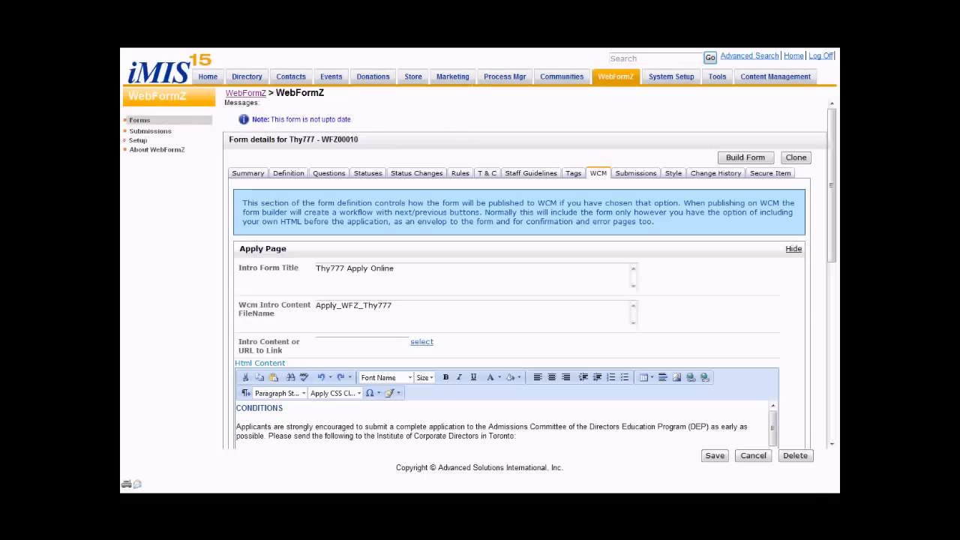
- Set the sitemap folder to Forms with no sub folder, and the content folder to @/WebFormZ
drag(833, 203, 833, 368)
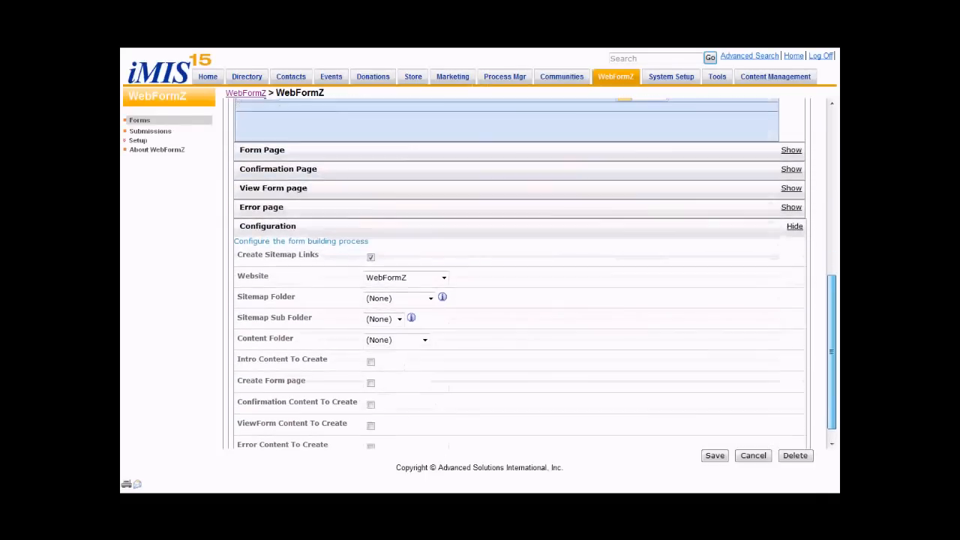
click(369, 298)
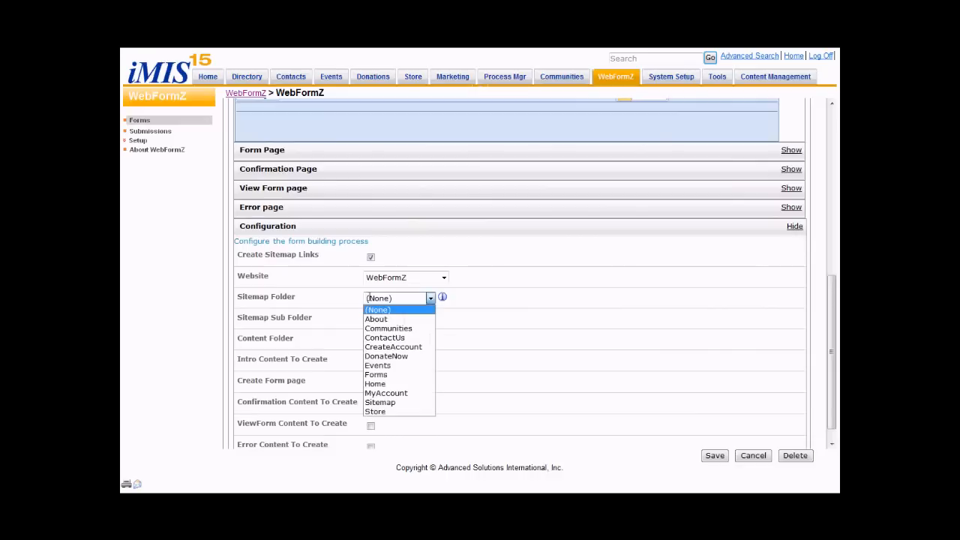
click(383, 374)
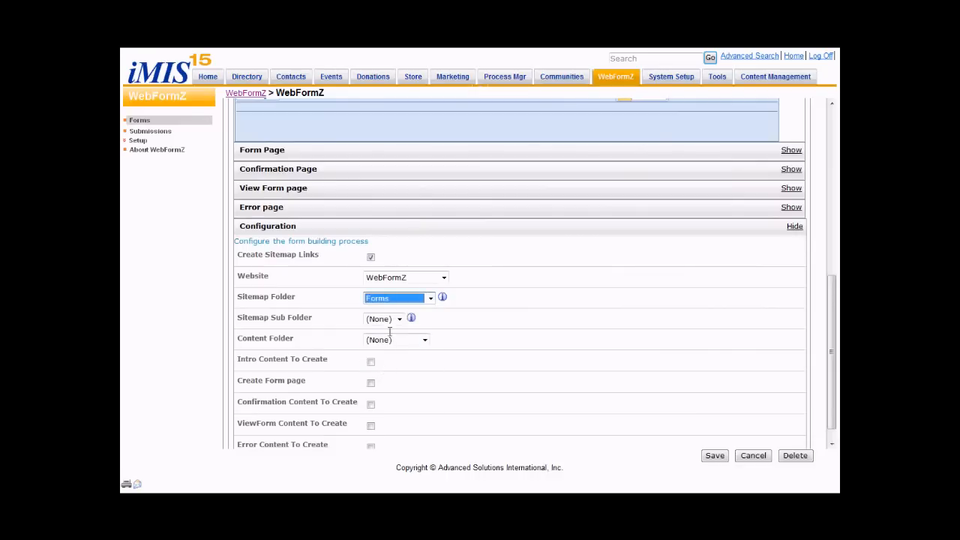
click(390, 319)
click(383, 330)
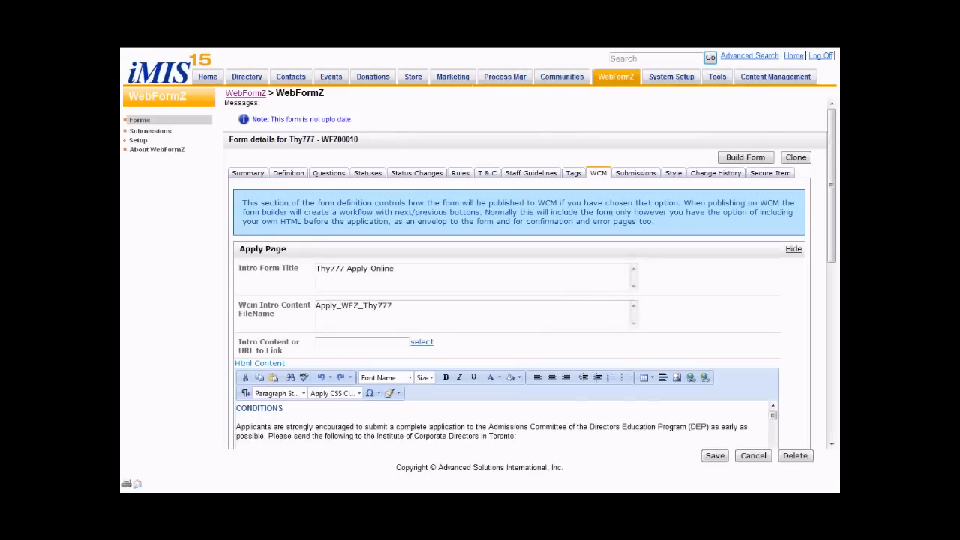
click(382, 321)
click(382, 351)
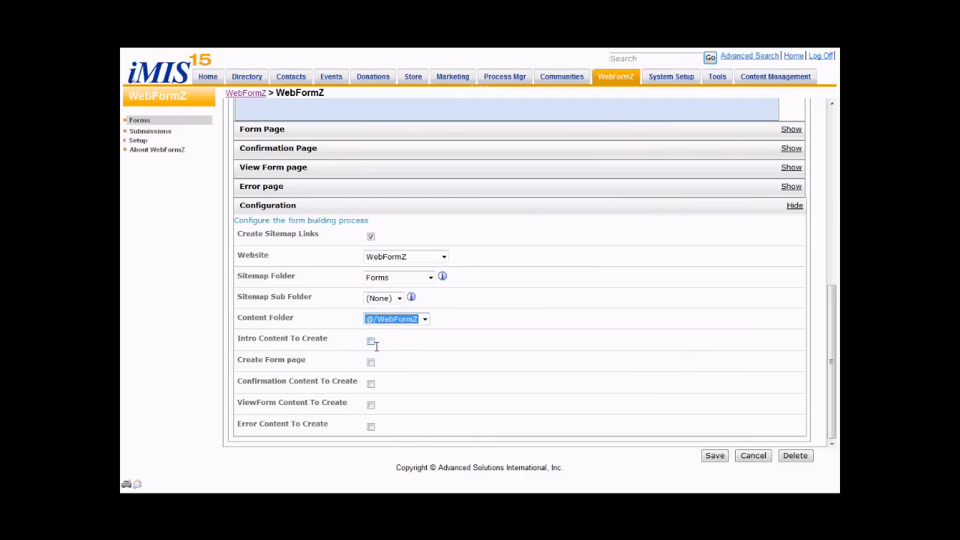
- Enable creation of the intro, form page, confirmation, view form and error content in the WCM configuration, and build the form
click(372, 342)
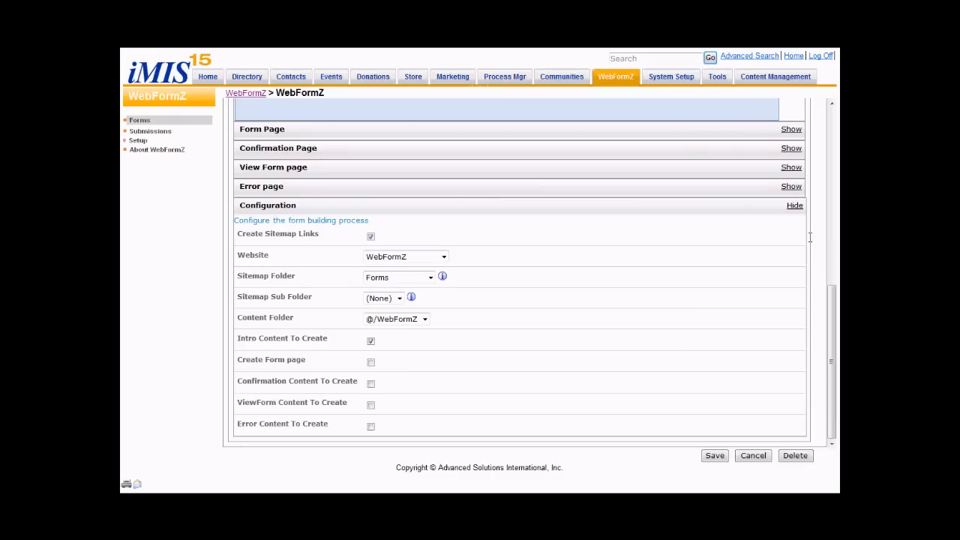
click(370, 362)
click(371, 384)
click(371, 405)
click(370, 426)
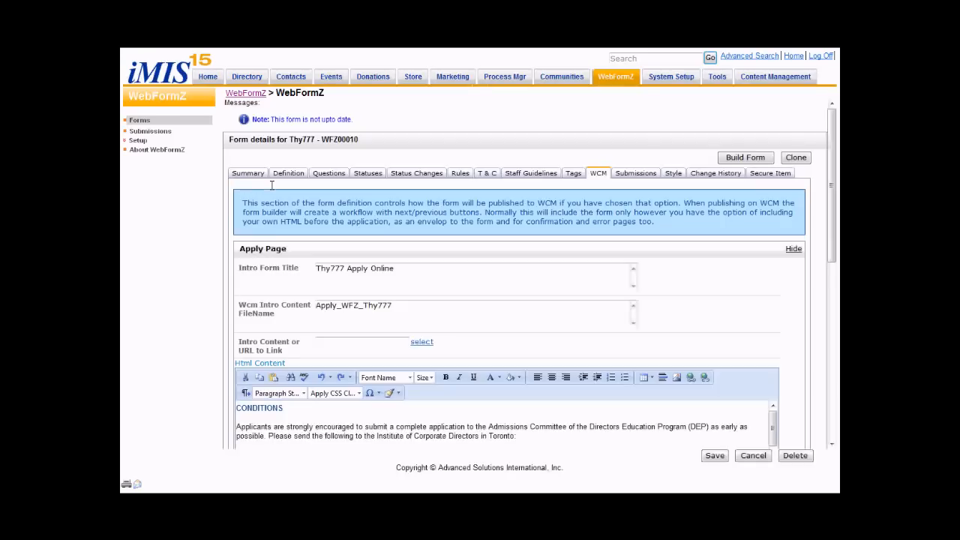
click(246, 172)
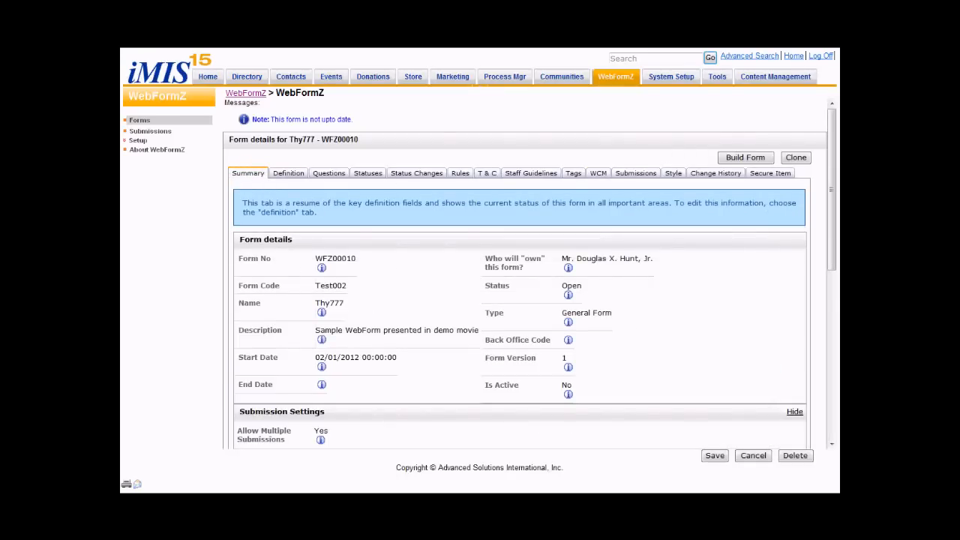
click(750, 157)
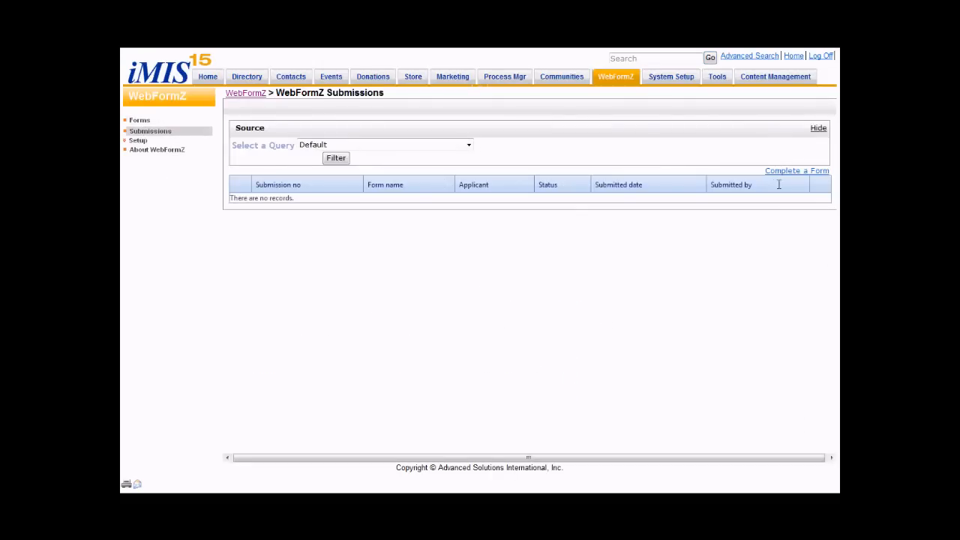
- Start a new submission of the Thy777 form from the WebFormZ submissions page
click(778, 171)
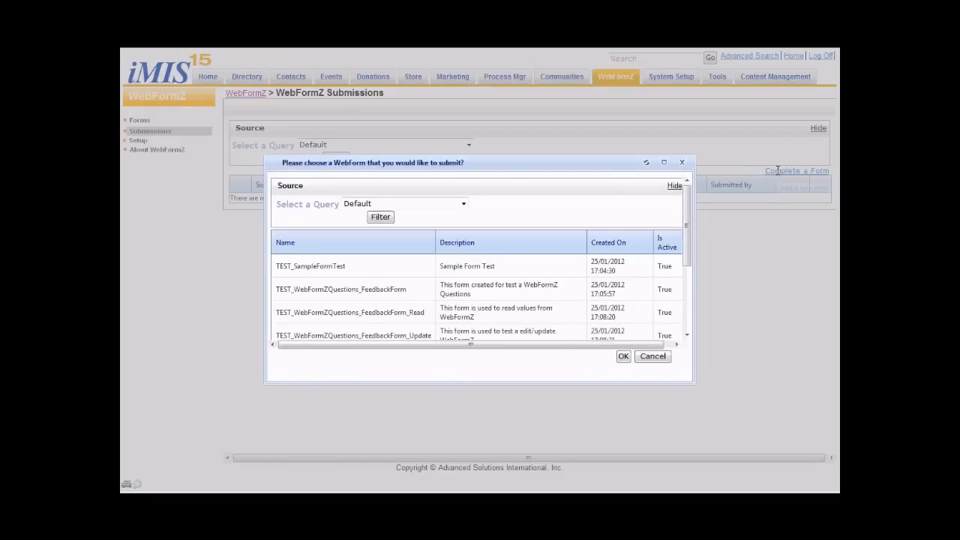
drag(688, 255, 696, 342)
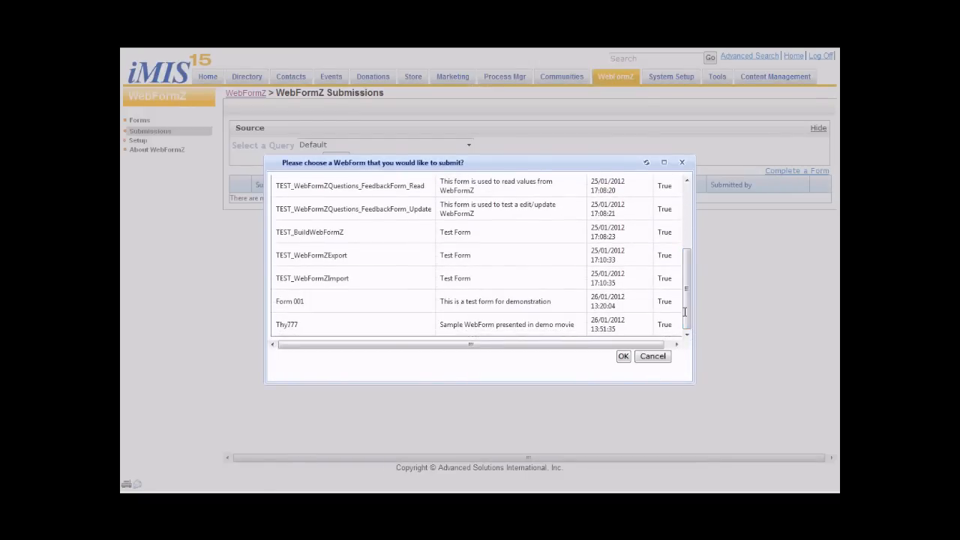
click(309, 323)
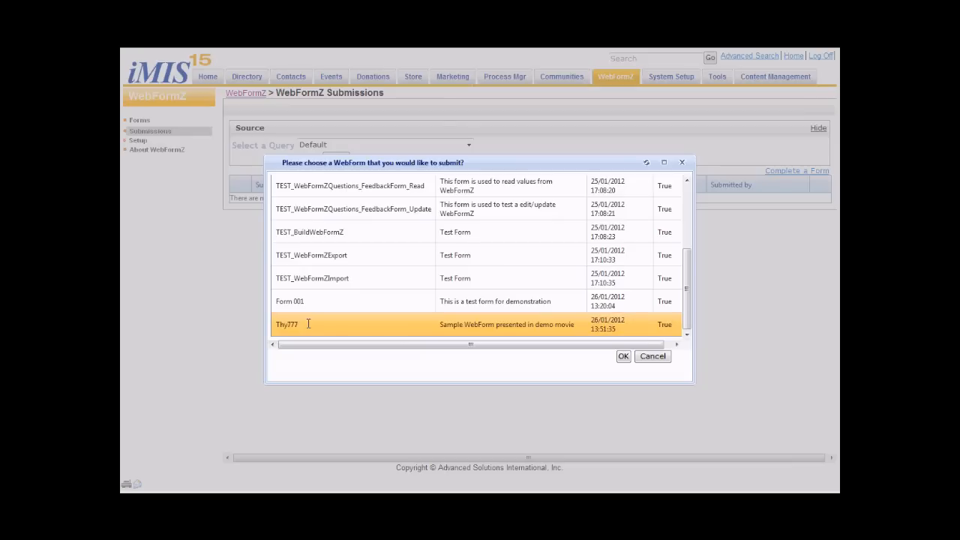
click(624, 357)
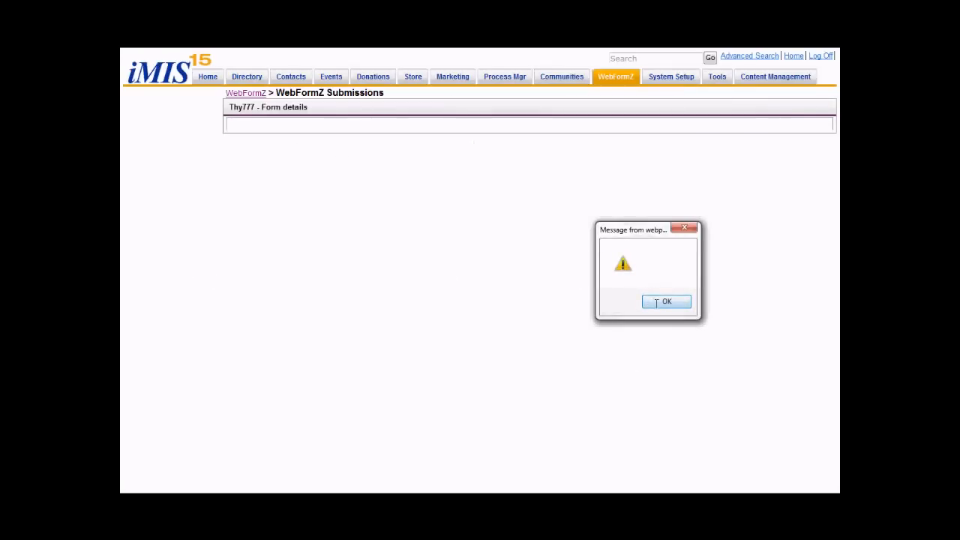
click(657, 300)
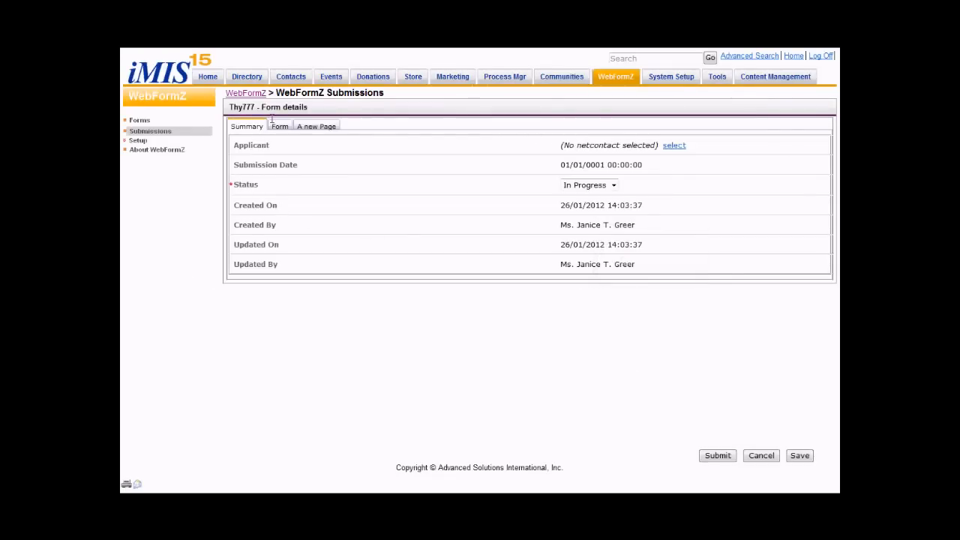
- Find the applicant's contact record by ID and assign it as the submission's applicant
click(675, 145)
click(426, 162)
text(108)
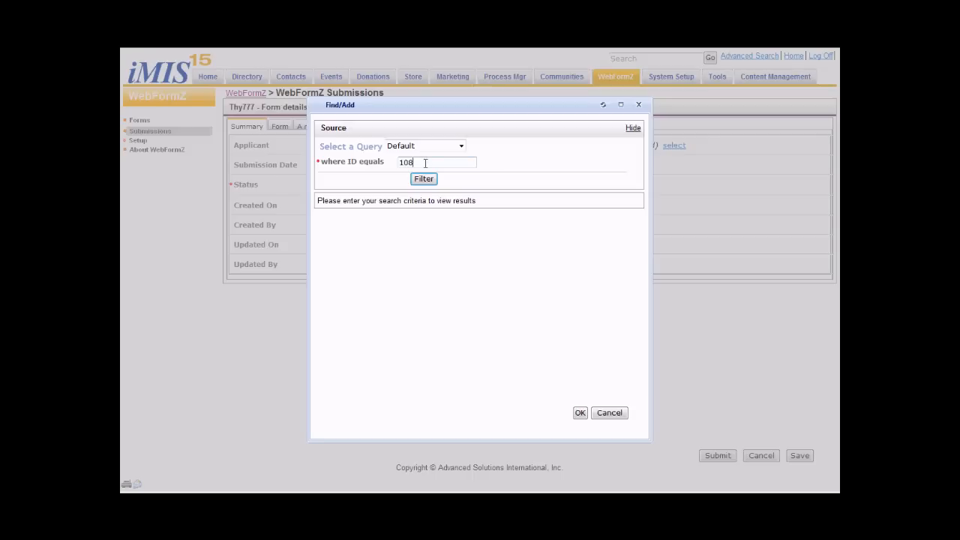
click(420, 178)
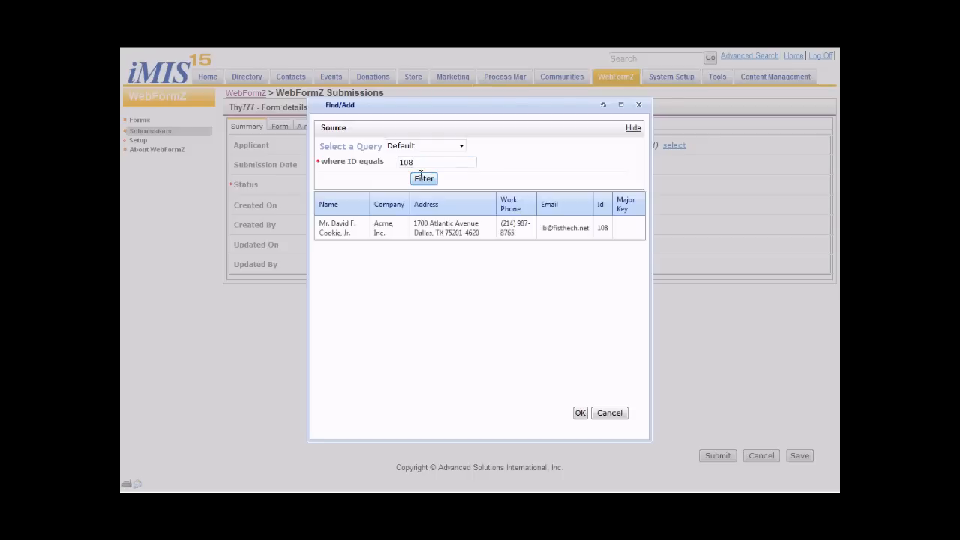
click(412, 231)
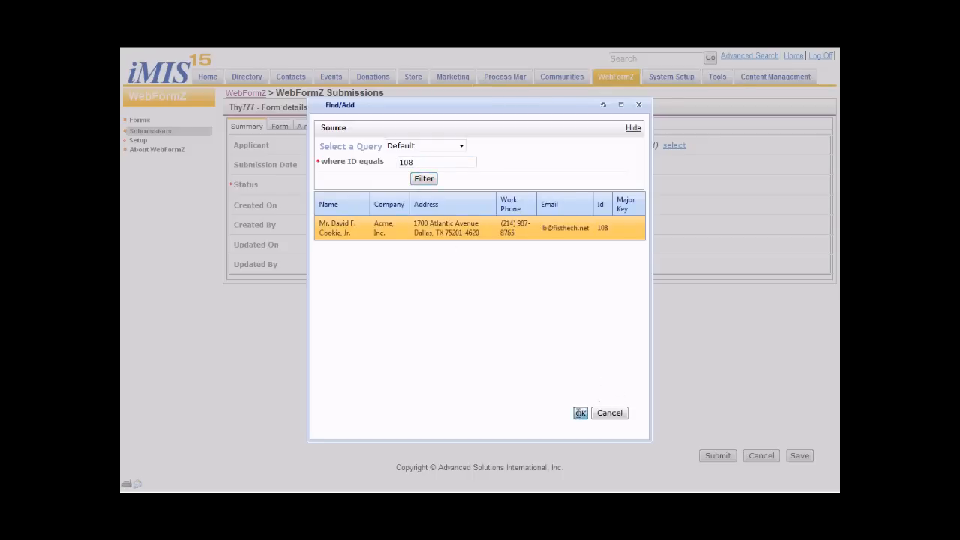
click(580, 413)
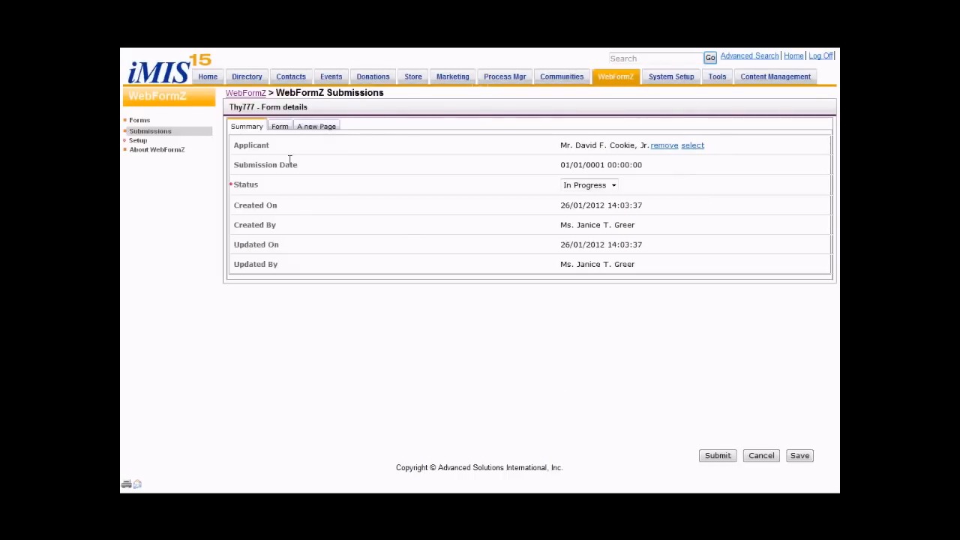
click(667, 300)
- Enter the first name, add an x to the last name, check "Click to say yes", and answer "What Do you think?" with "I love it sooooo much...."
click(279, 126)
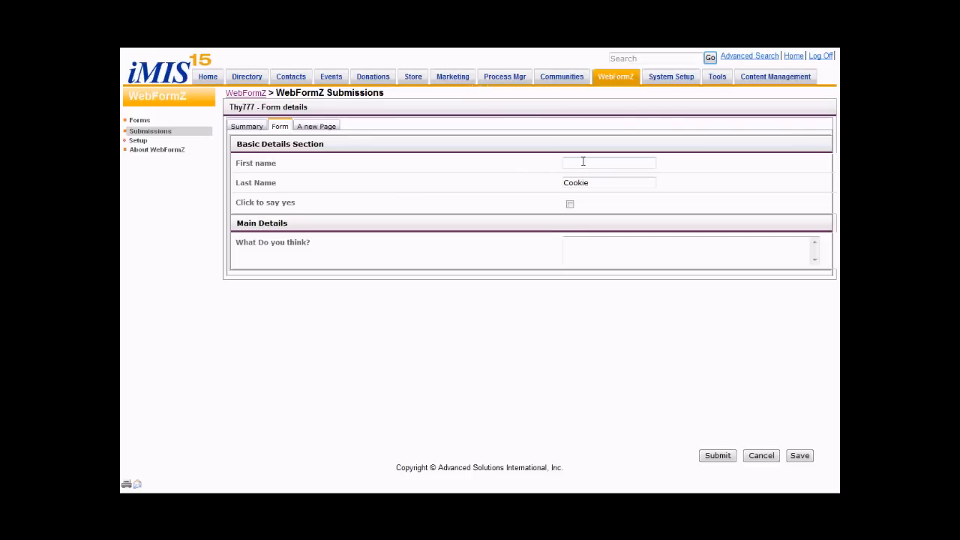
text(Russell)
click(594, 183)
text(x)
click(571, 205)
click(570, 261)
text(I love)
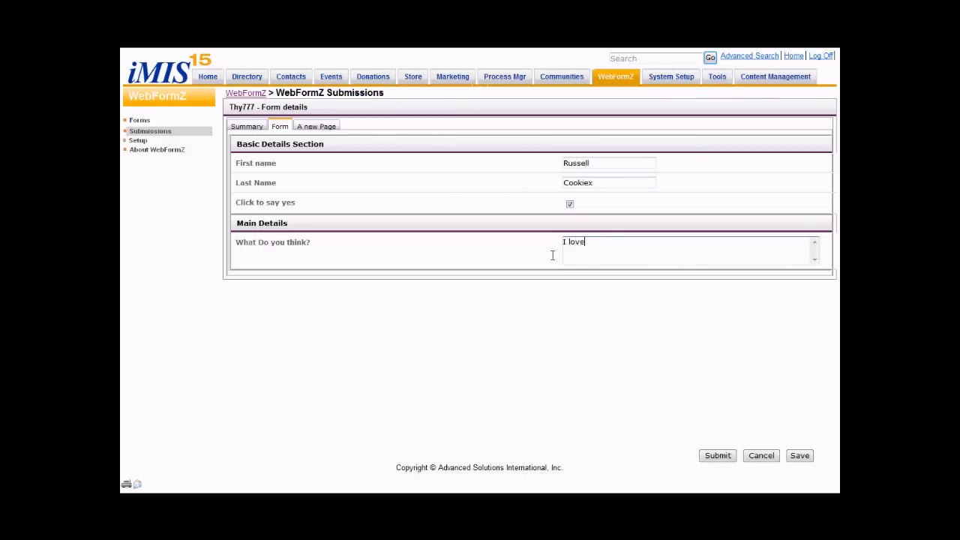
text( it sooooo much....)
- On the form's "A new Page", set "A field from iMIS" to Antarctica and "Setting your own" to Yellow, and save the submission
click(323, 126)
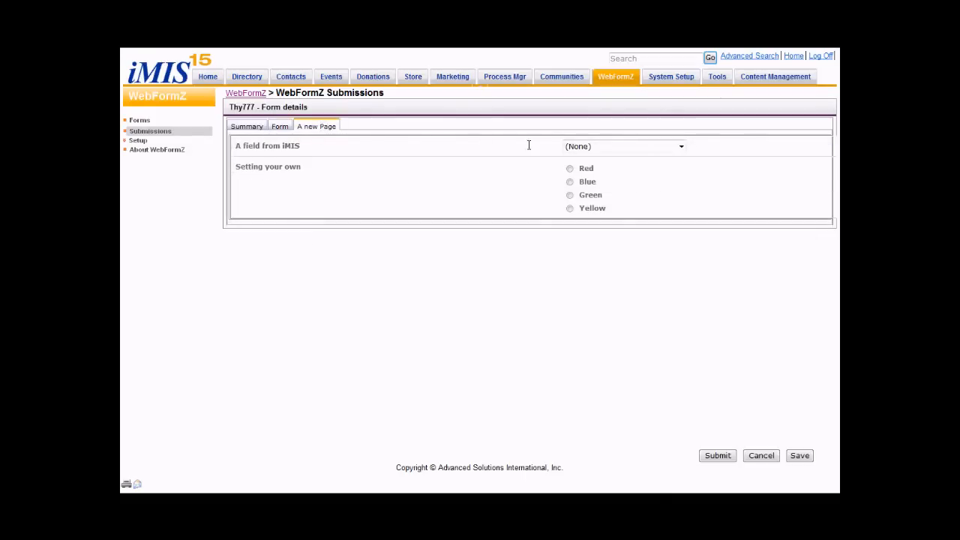
click(623, 146)
click(598, 243)
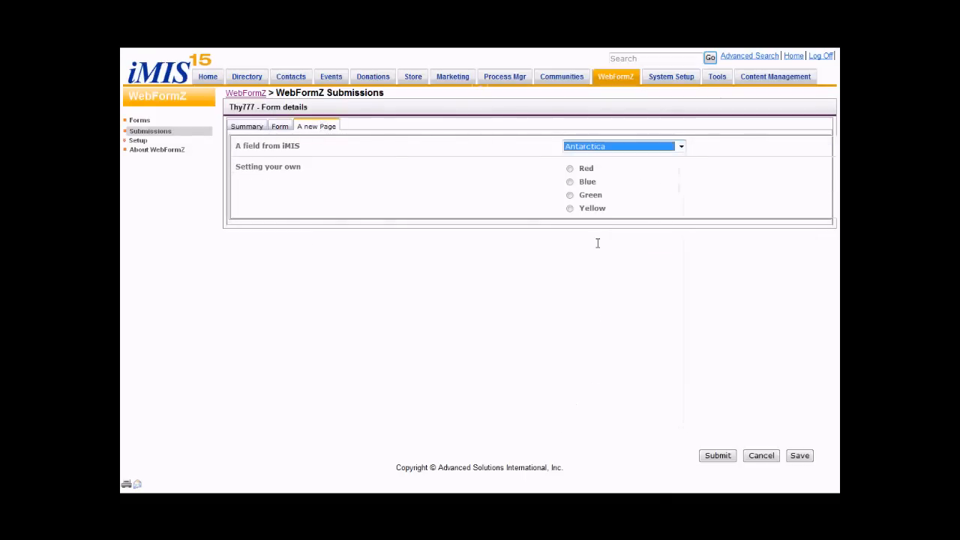
click(571, 169)
click(570, 195)
click(570, 209)
click(801, 456)
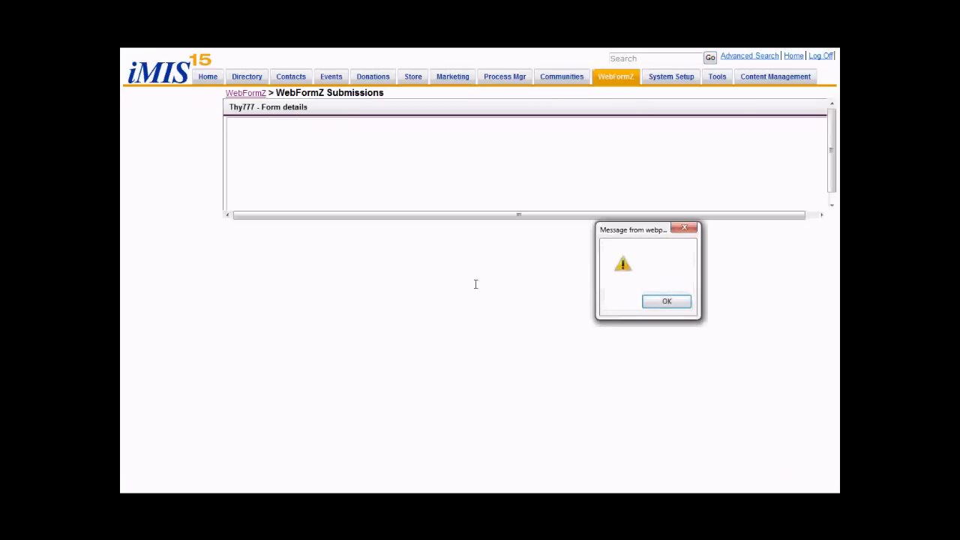
click(648, 301)
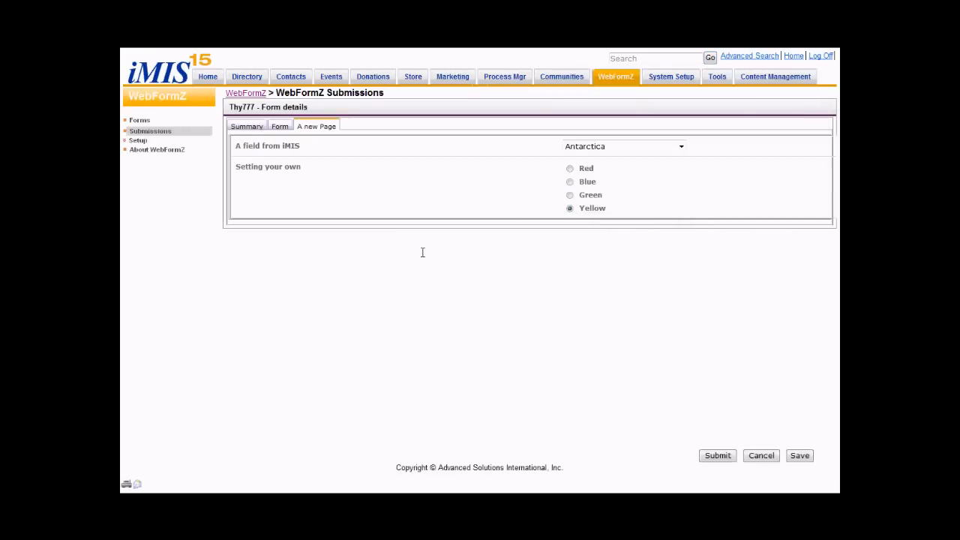
- Submit the completed Thy777 form, reopening its entry among the submissions to submit it again
click(716, 456)
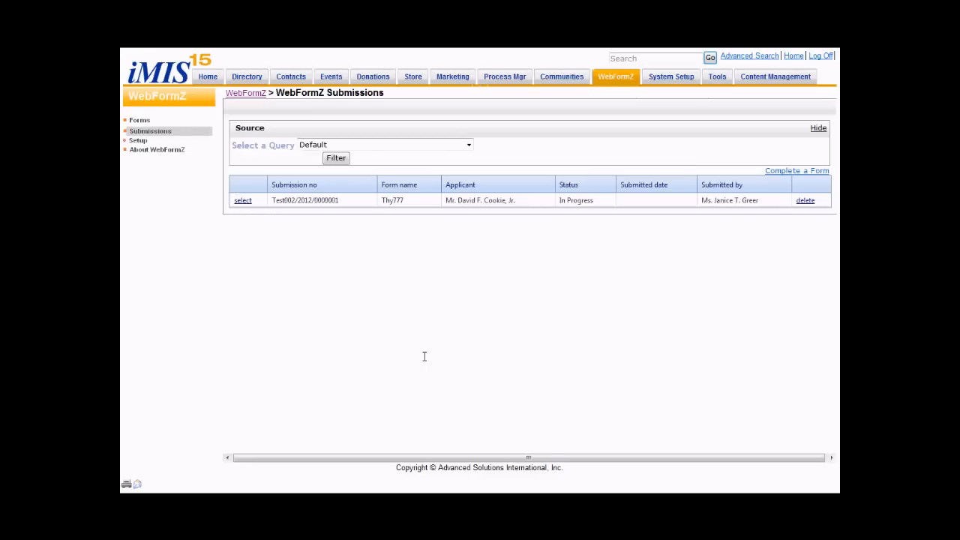
click(666, 301)
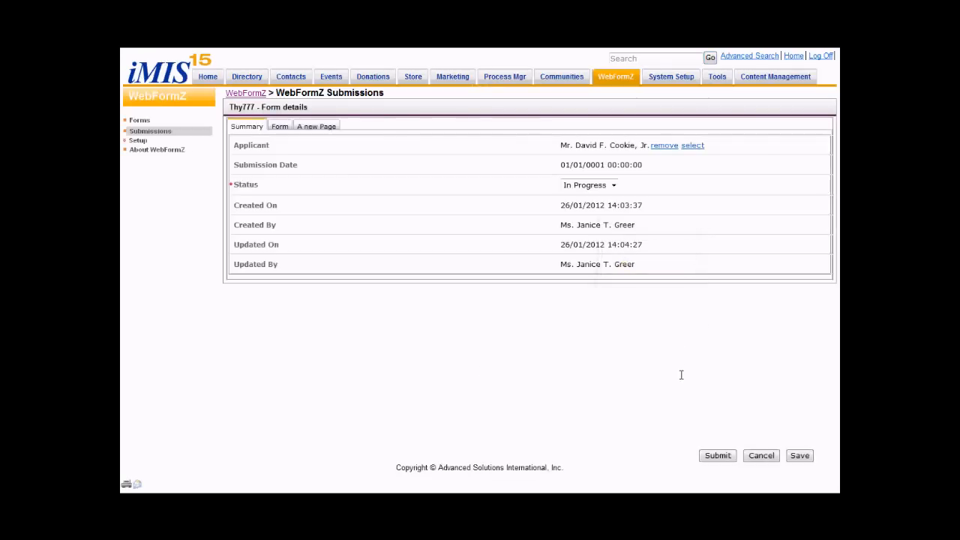
click(725, 456)
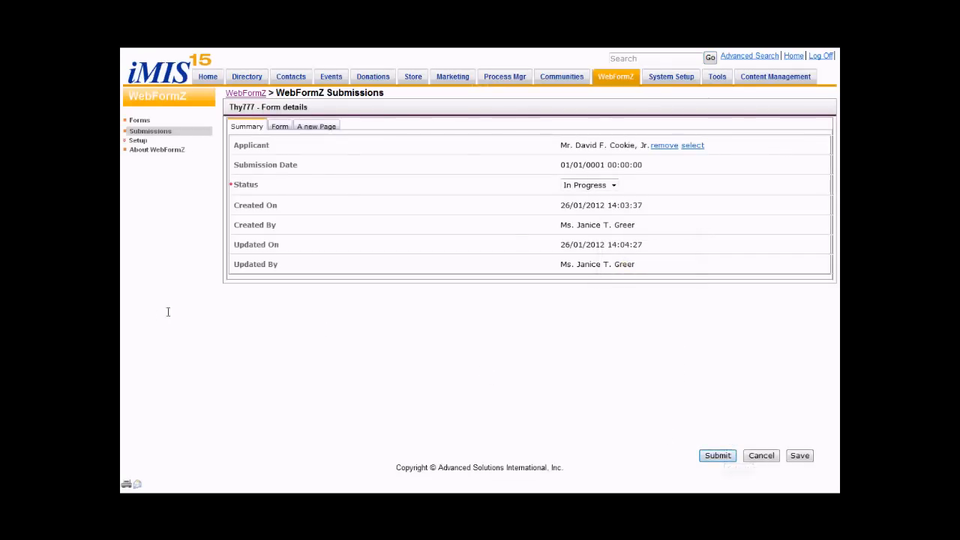